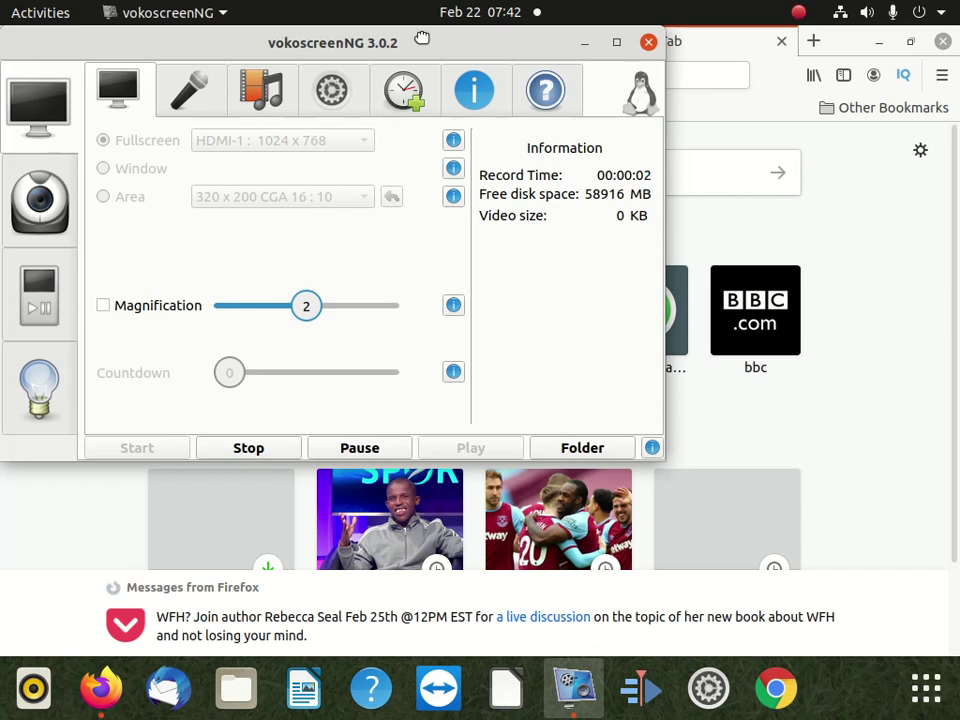
Move the vokoscreenNG recorder window to the bottom of the screen, out of the way
{"action": "mouse_move", "coordinate": [422, 37]}
{"action": "left_mouse_down"}
{"action": "mouse_move", "coordinate": [418, 88]}
{"action": "mouse_move", "coordinate": [645, 529]}
{"action": "mouse_move", "coordinate": [671, 601]}
{"action": "left_mouse_up"}
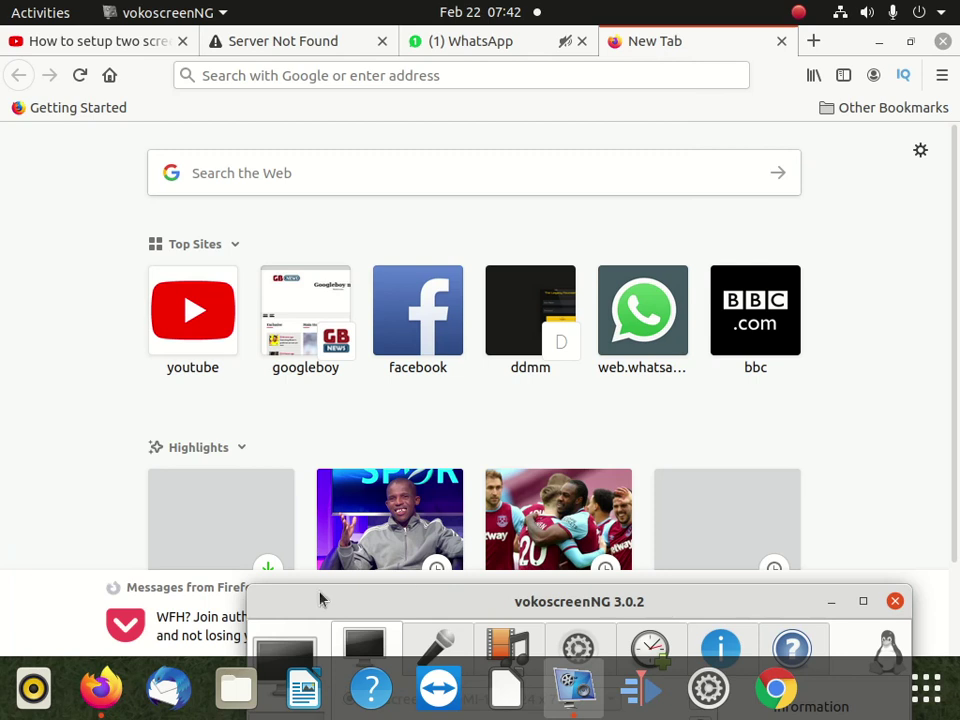
{"action": "left_click_drag", "start_coordinate": [320, 600], "coordinate": [428, 604]}
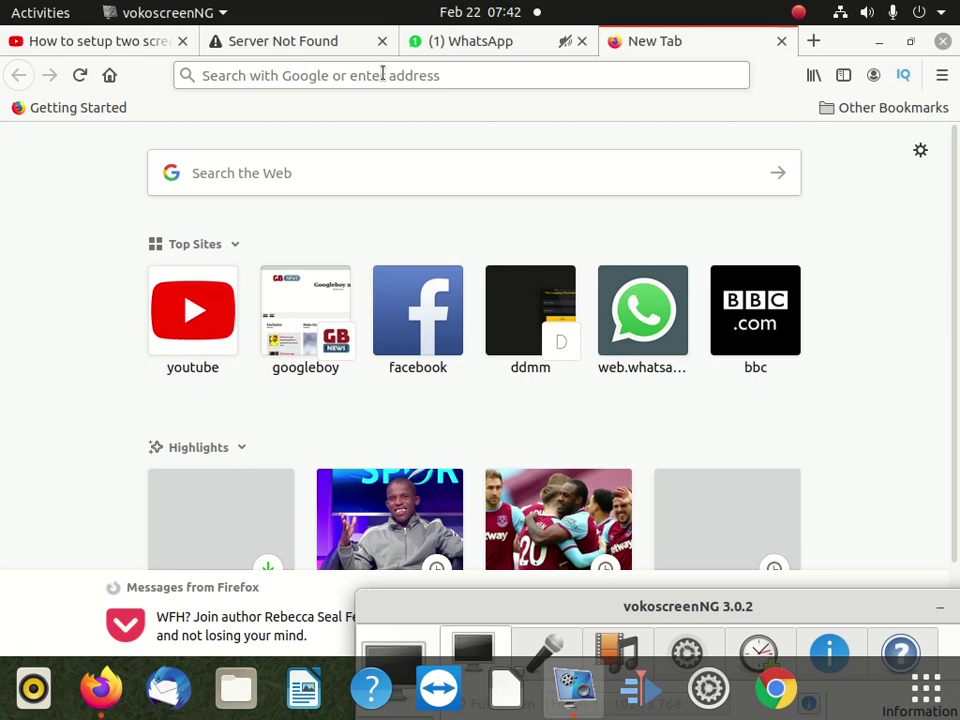
Enter 1 in the Firefox address bar so it autocompletes to 192.168.8.1/
{"action": "left_click", "coordinate": [382, 73]}
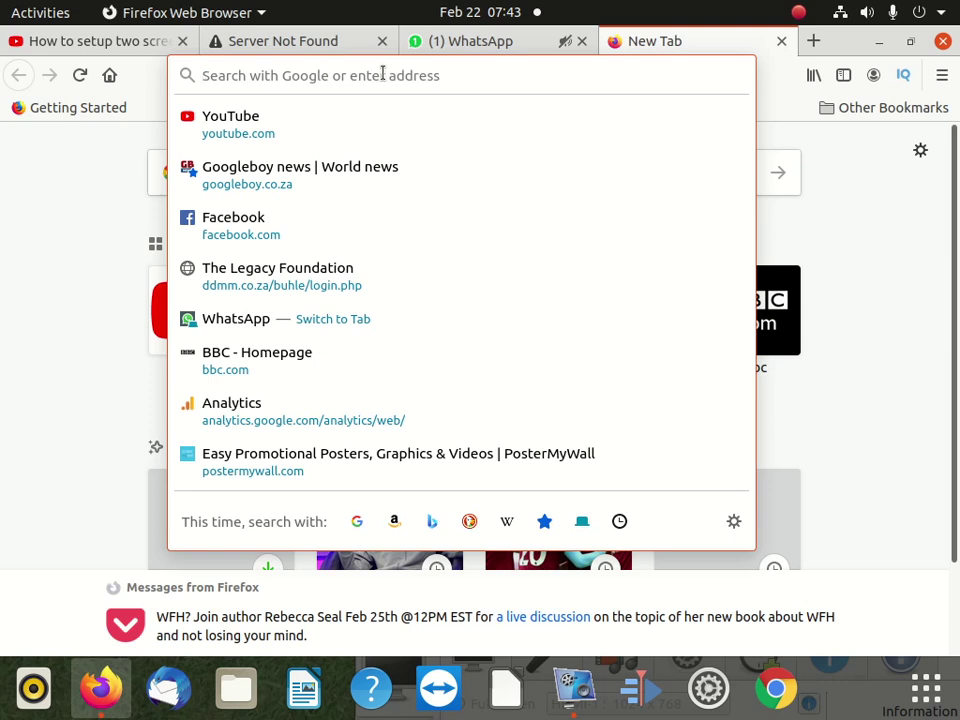
{"action": "type", "text": "192.168.8.1/"}
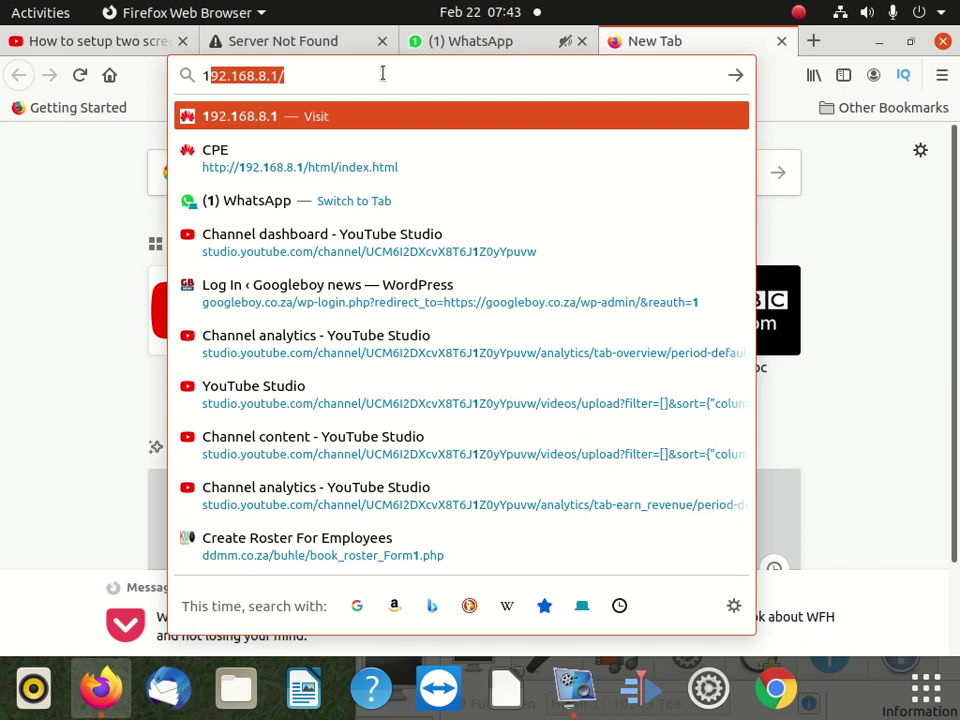
Load the router admin page at 192.168.8.1 and log out
{"action": "key", "text": "Return"}
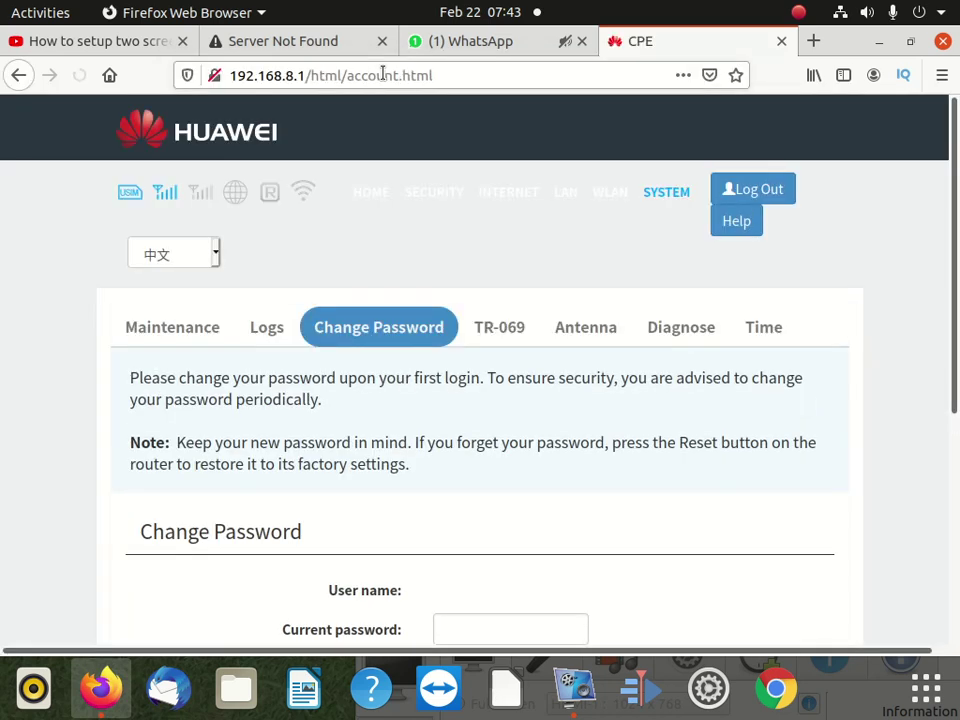
{"action": "scroll", "coordinate": [471, 401], "scroll_direction": "down", "scroll_amount": 4}
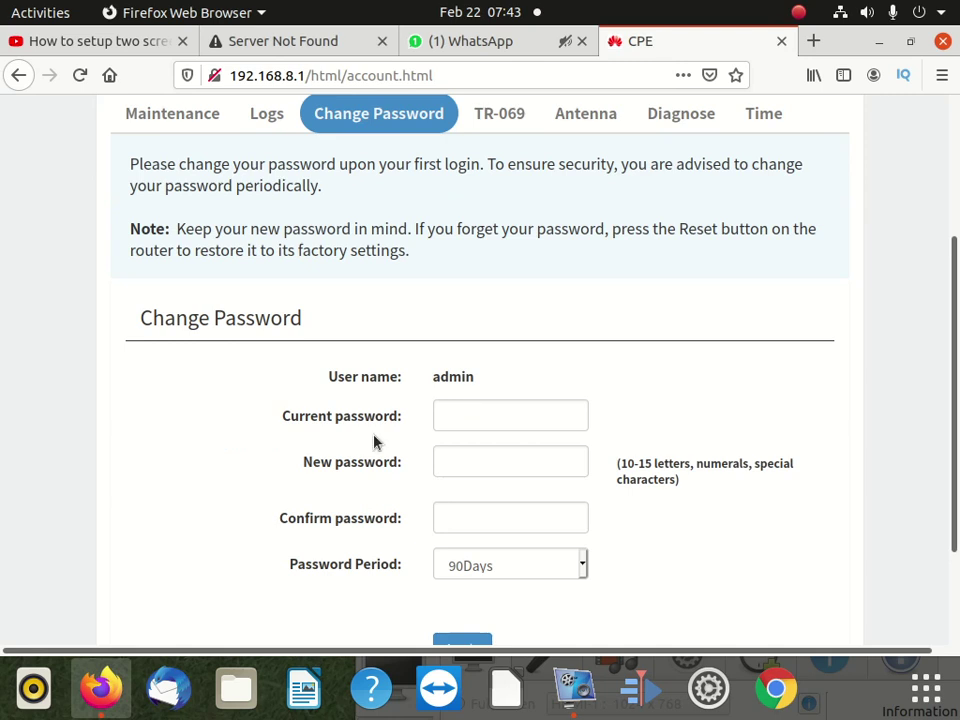
{"action": "scroll", "coordinate": [375, 441], "scroll_direction": "up", "scroll_amount": 4}
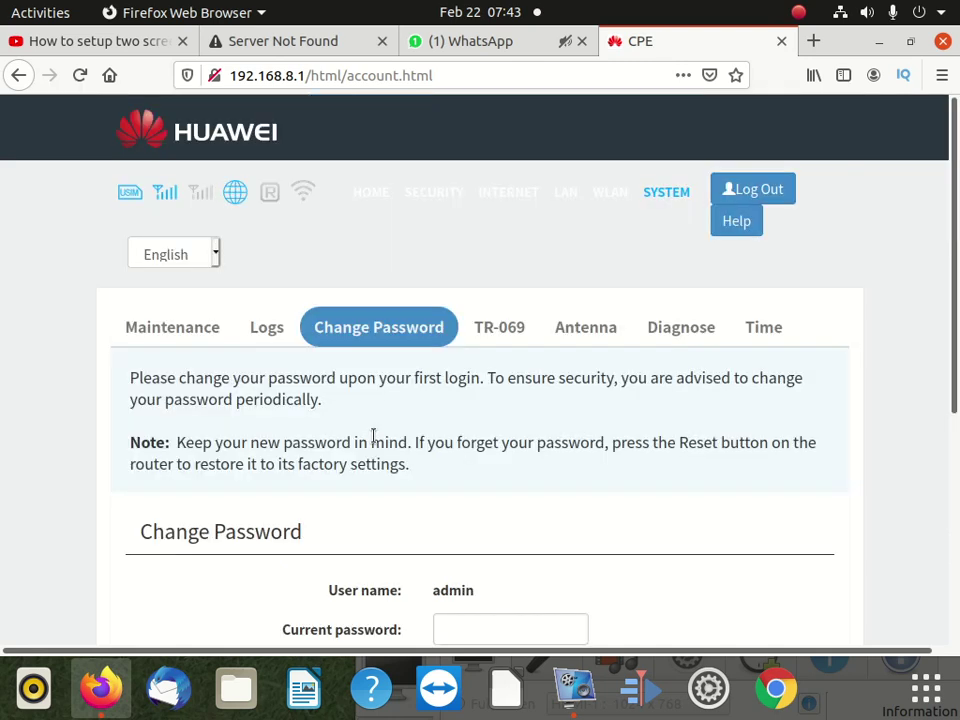
{"action": "left_click", "coordinate": [788, 196]}
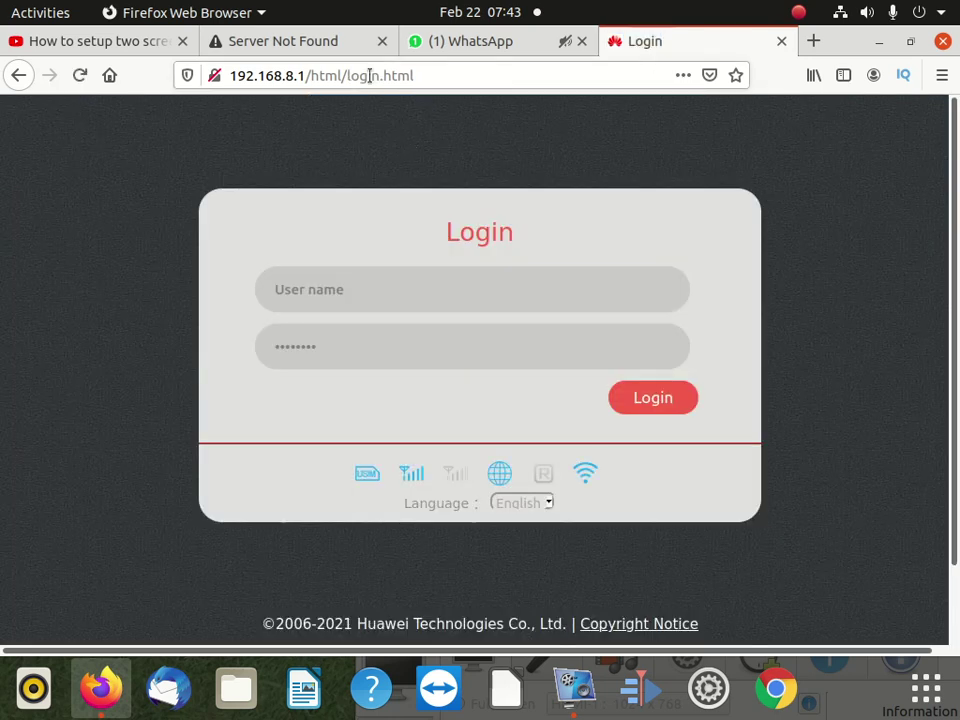
Log back in with user name admin and the admin password
{"action": "left_click", "coordinate": [344, 290]}
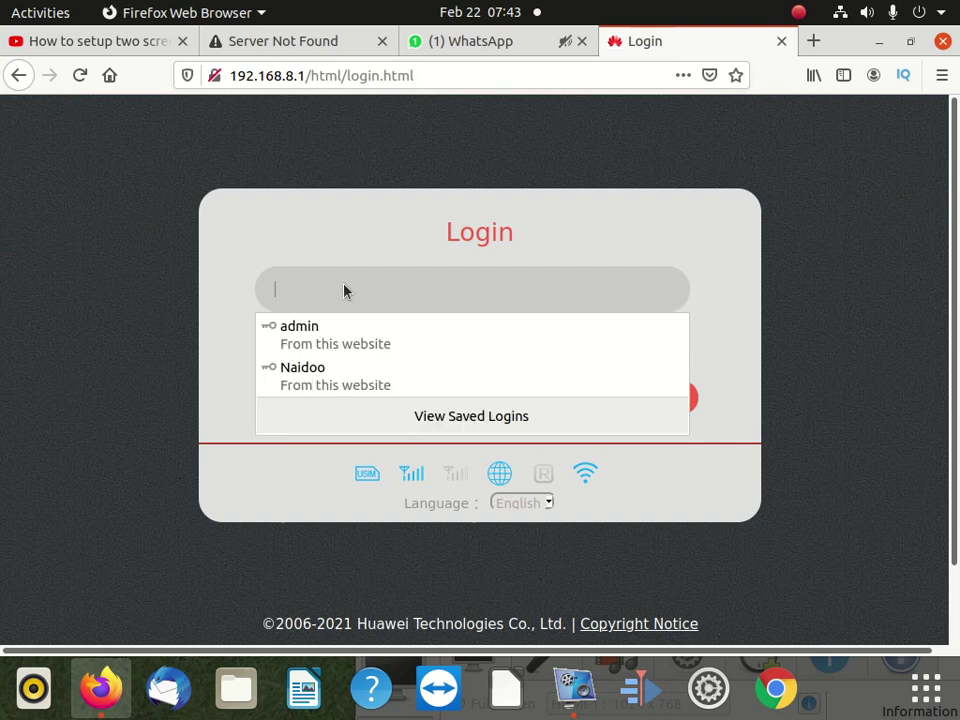
{"action": "type", "text": "adi"}
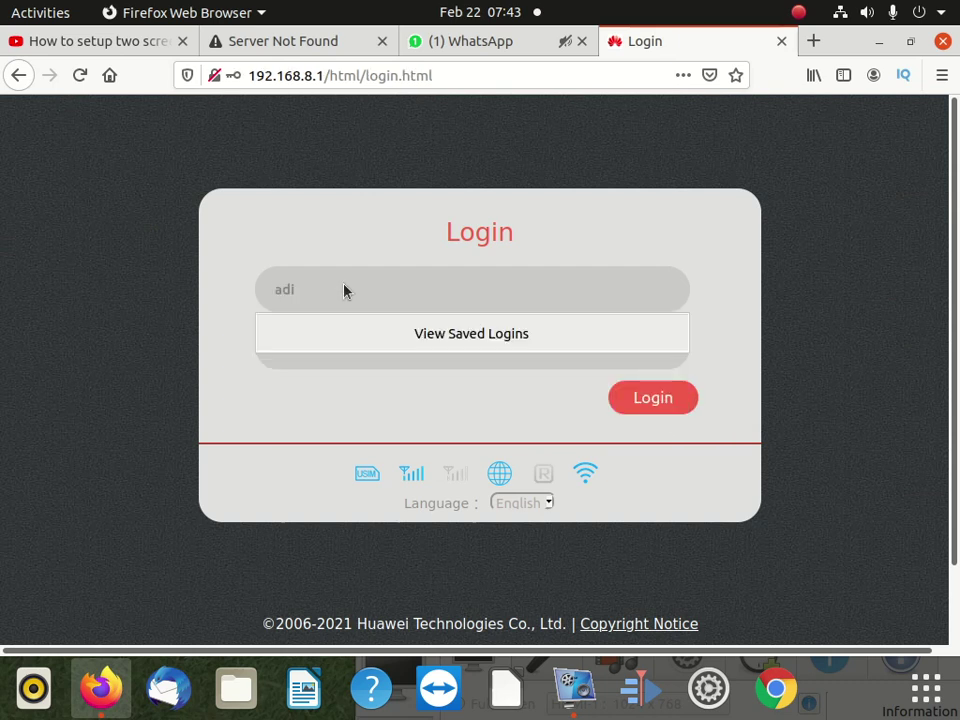
{"action": "type", "text": "n"}
{"action": "key", "text": "BackSpace"}
{"action": "key", "text": "BackSpace"}
{"action": "type", "text": "min"}
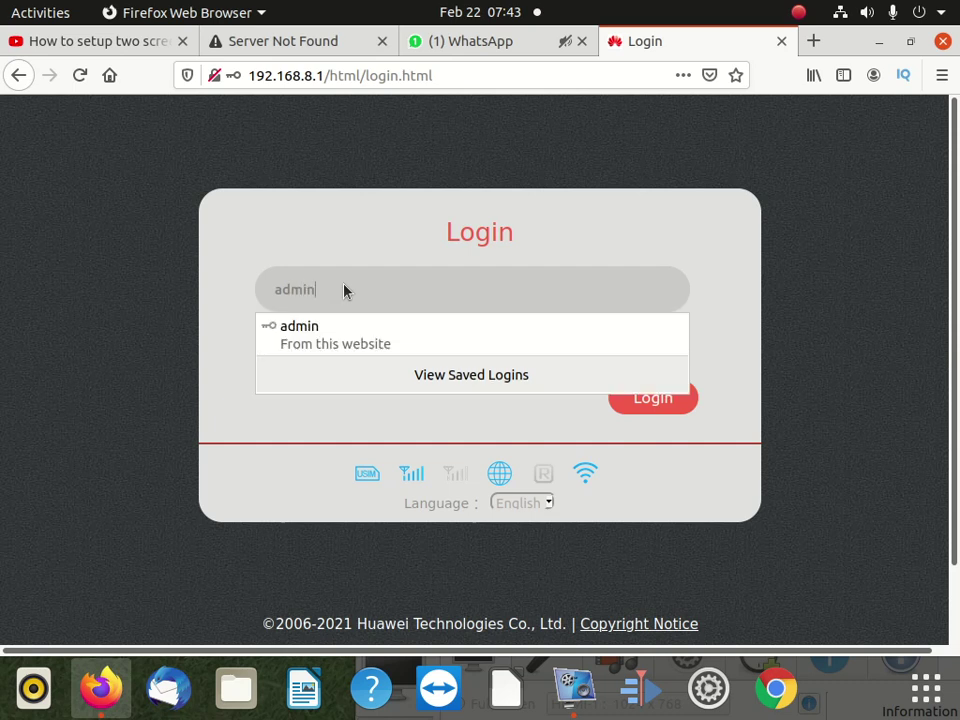
{"action": "left_click", "coordinate": [371, 356]}
{"action": "key", "text": "BackSpace"}
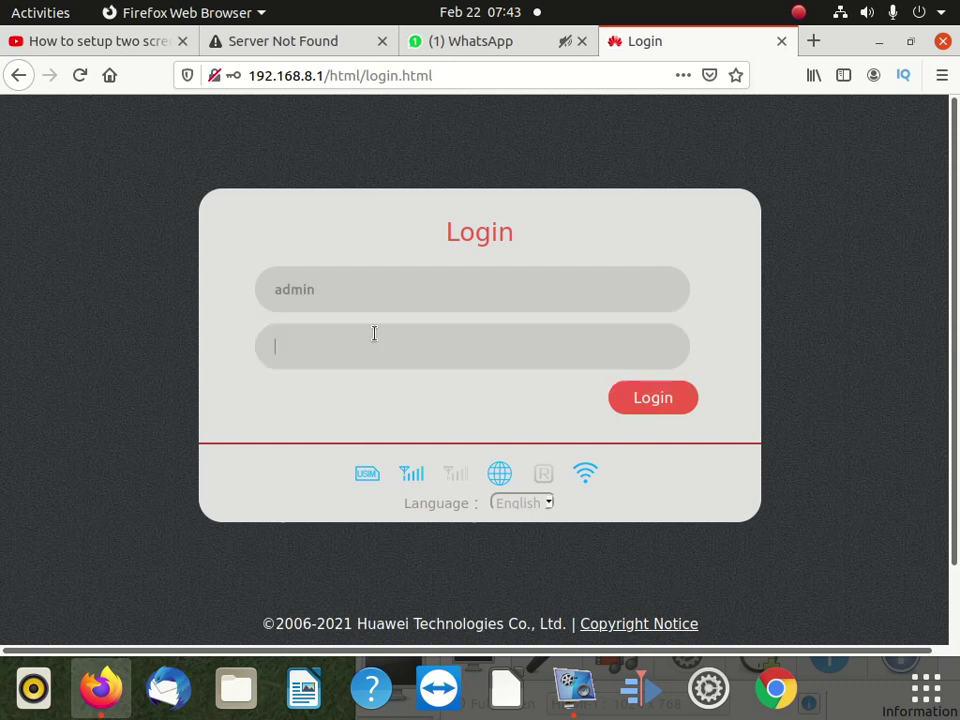
{"action": "left_click", "coordinate": [677, 388]}
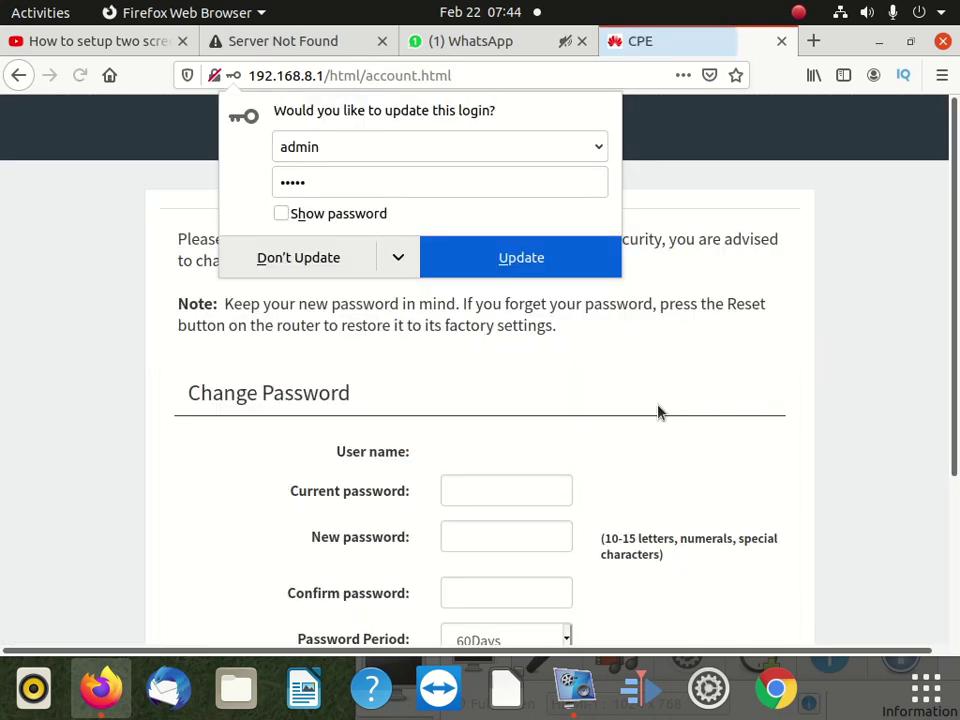
Decline Firefox's saved-login update and enter the current admin password
{"action": "left_click", "coordinate": [287, 258]}
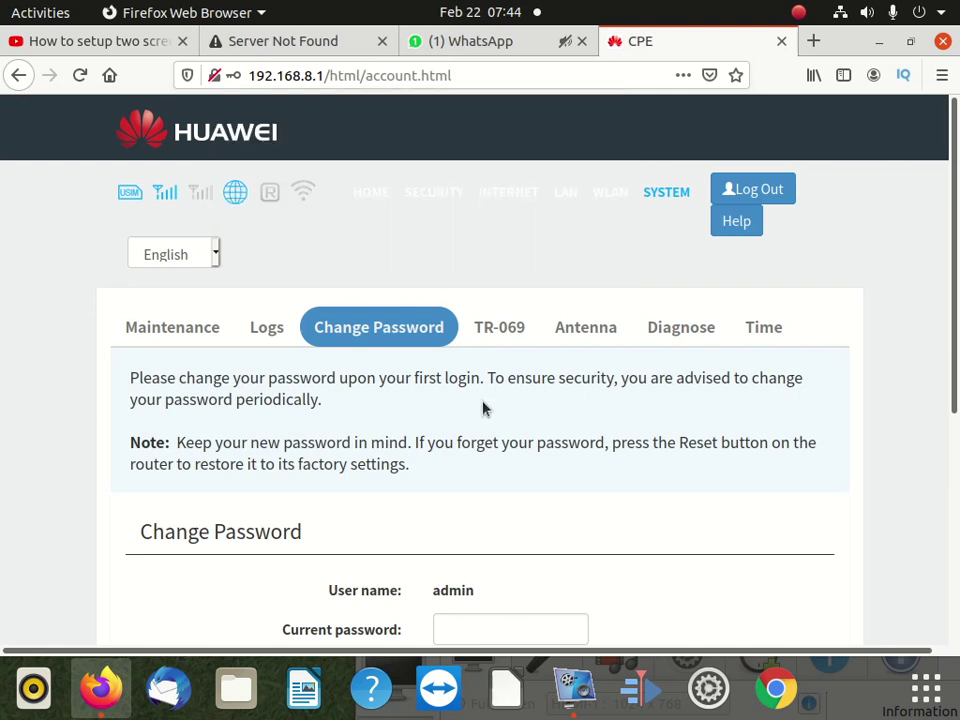
{"action": "scroll", "coordinate": [464, 445], "scroll_direction": "down", "scroll_amount": 5}
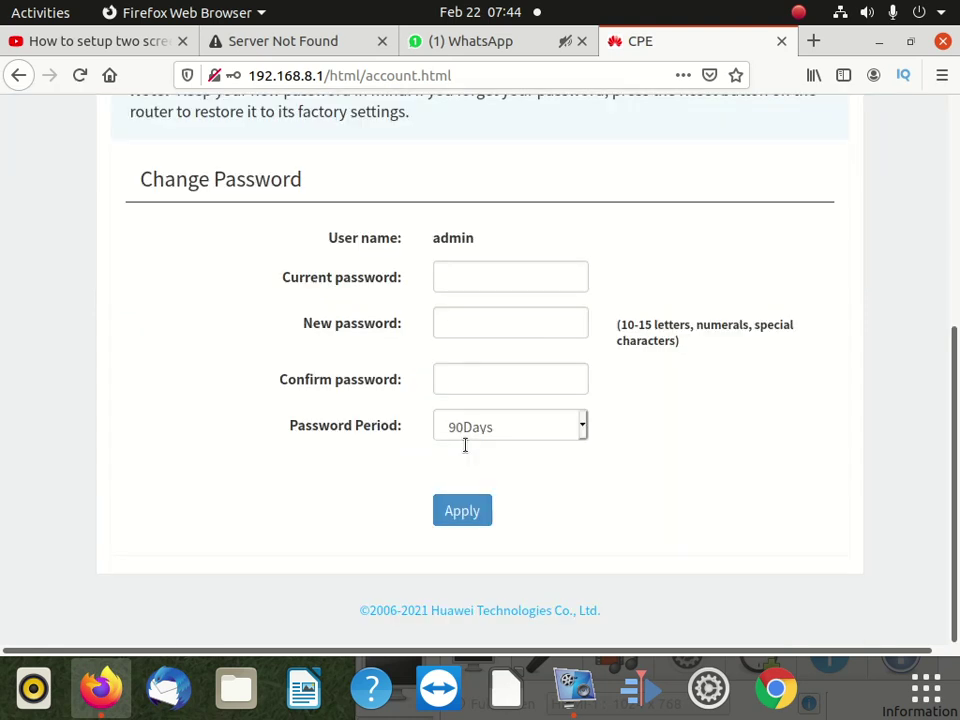
{"action": "left_click", "coordinate": [483, 267]}
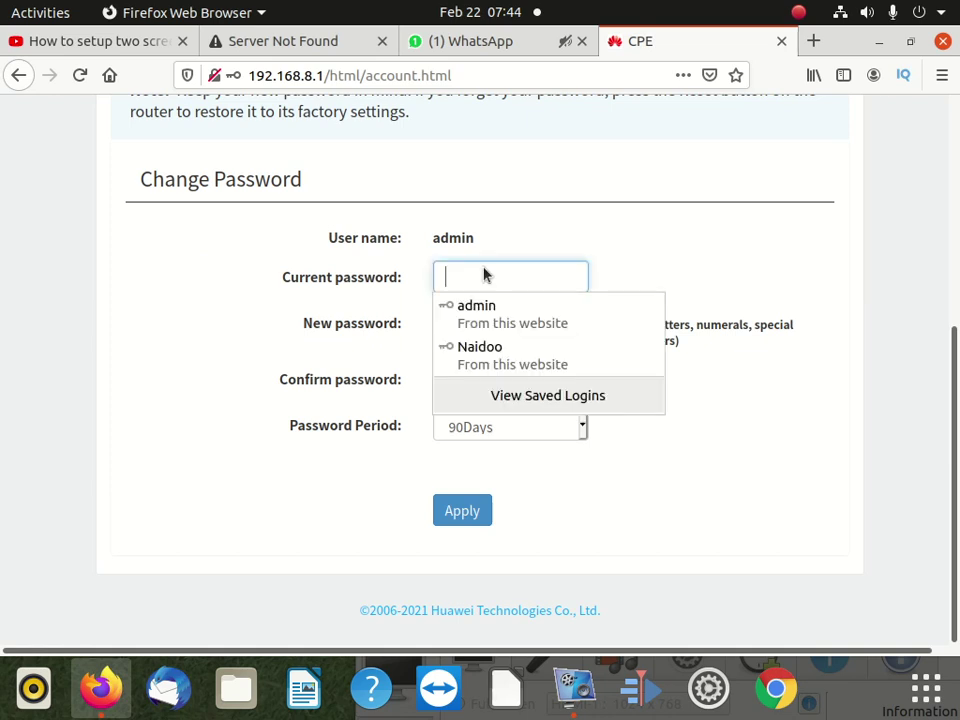
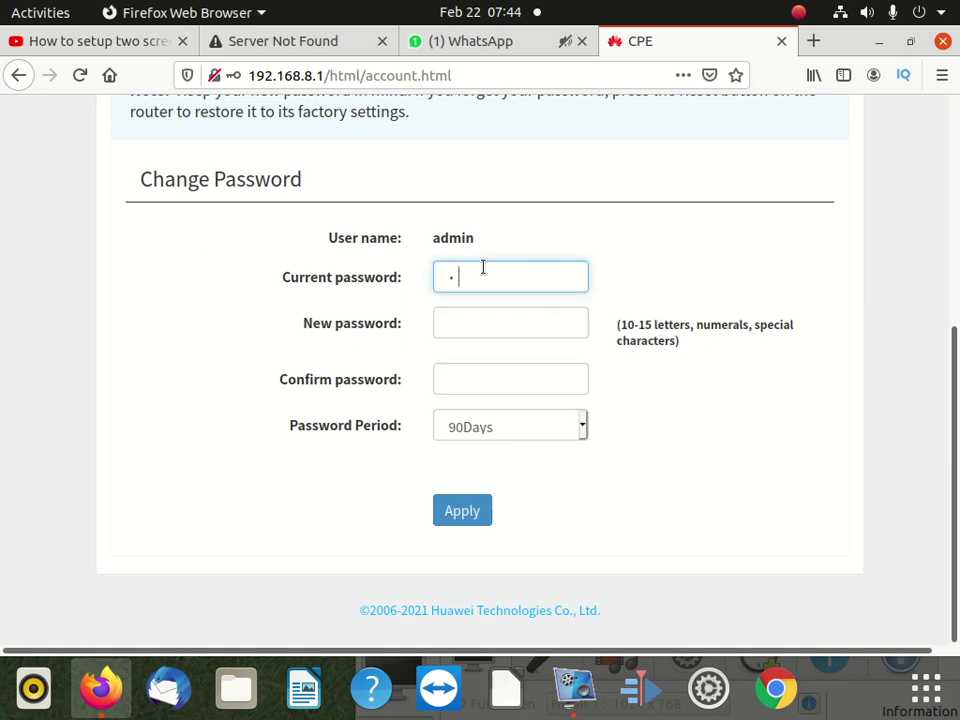
Enter a new password and start typing its confirmation
{"action": "left_click", "coordinate": [452, 324]}
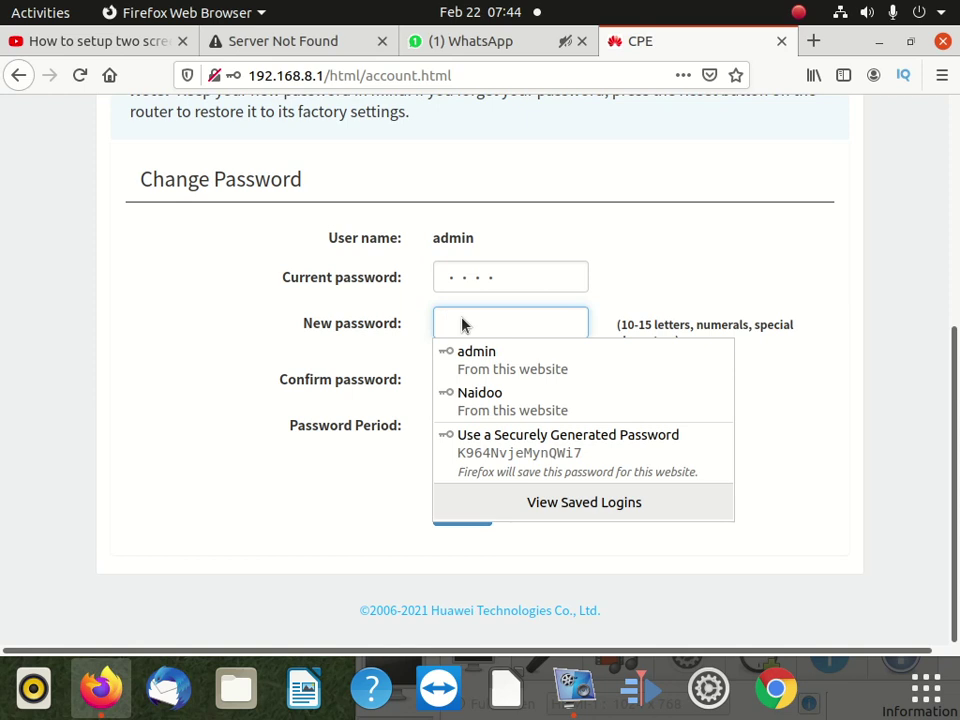
{"action": "type", "text": "a"}
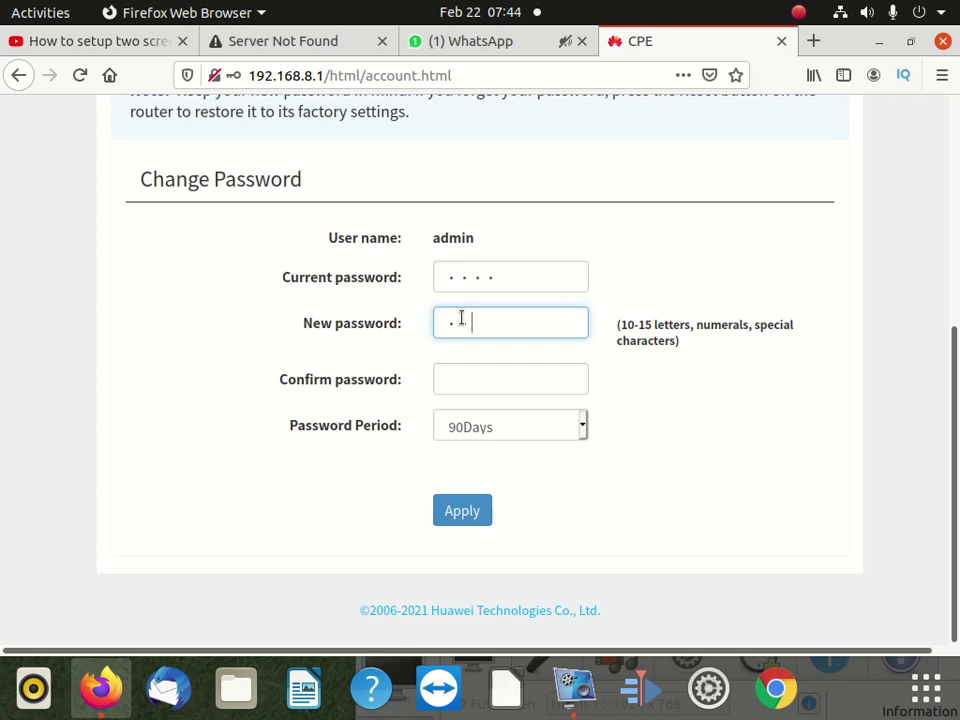
{"action": "type", "text": "aaaa"}
{"action": "type", "text": "a"}
{"action": "left_click", "coordinate": [469, 378]}
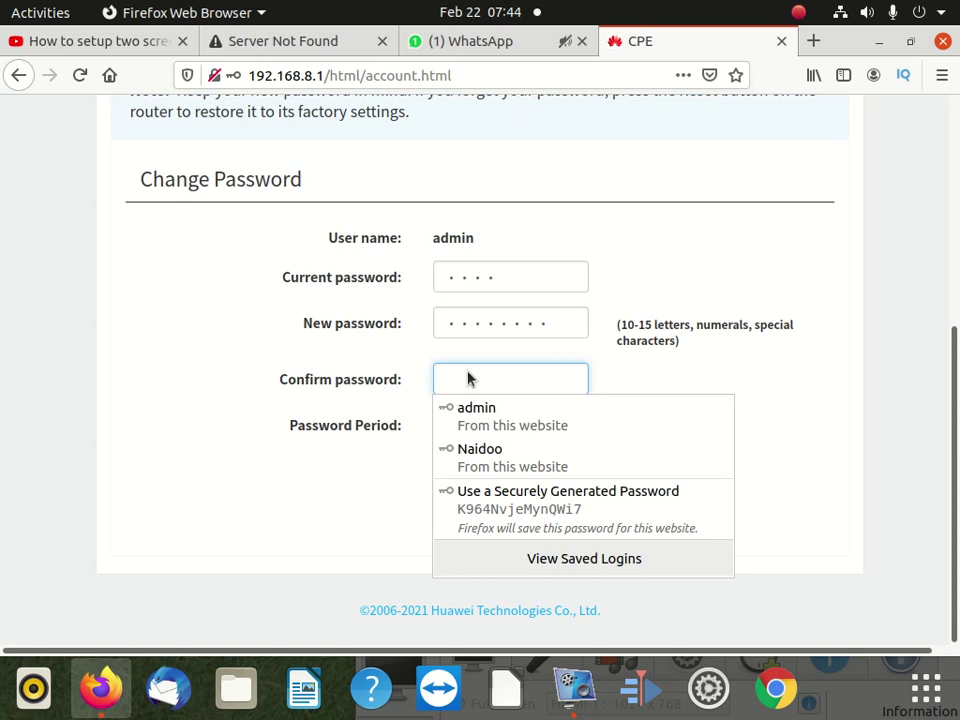
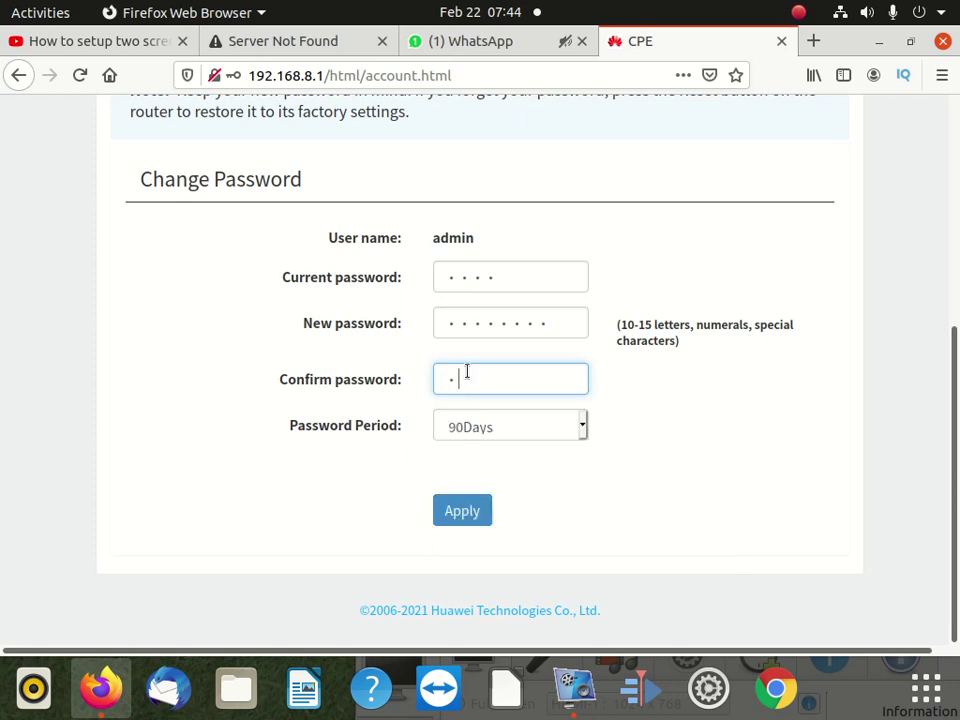
{"action": "left_click", "coordinate": [530, 439]}
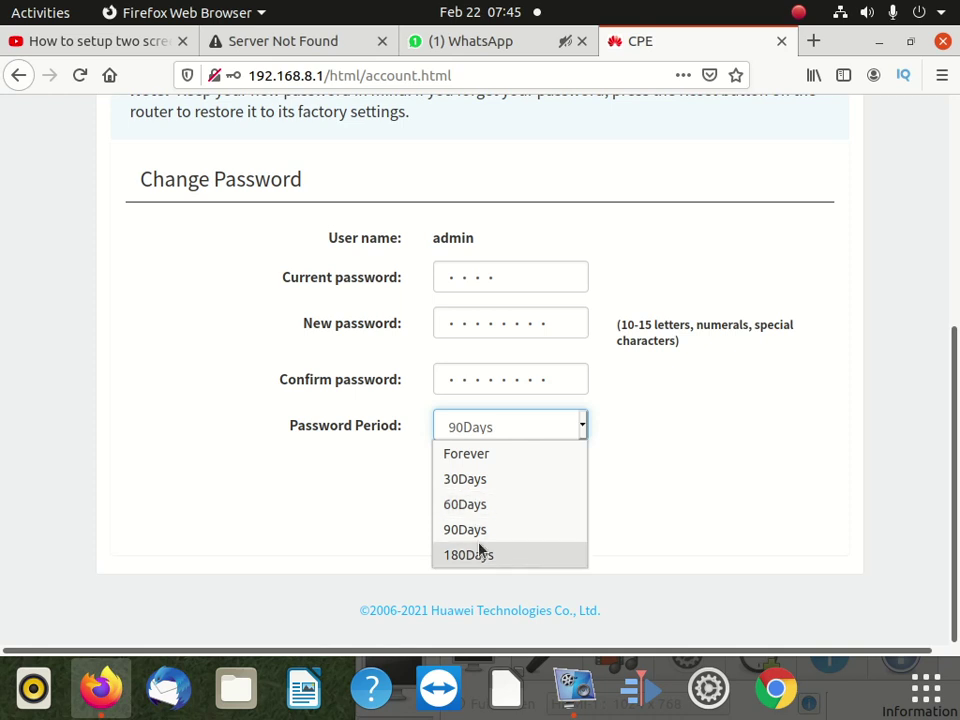
{"action": "left_click", "coordinate": [709, 463]}
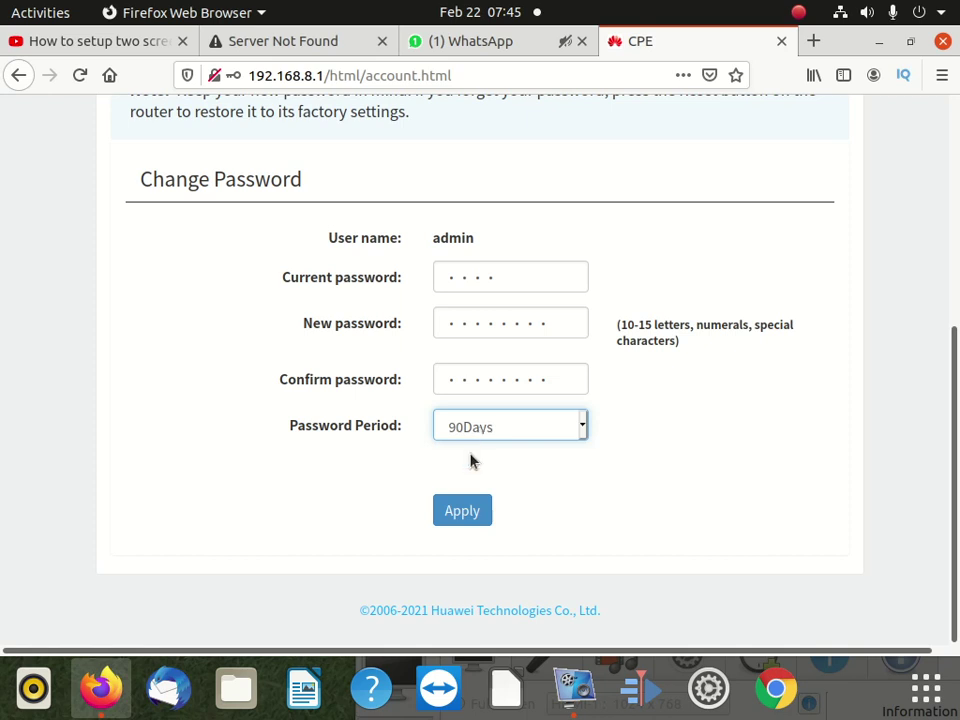
Apply the change and, after the 10–15 character error, retype the new password
{"action": "left_click", "coordinate": [476, 510]}
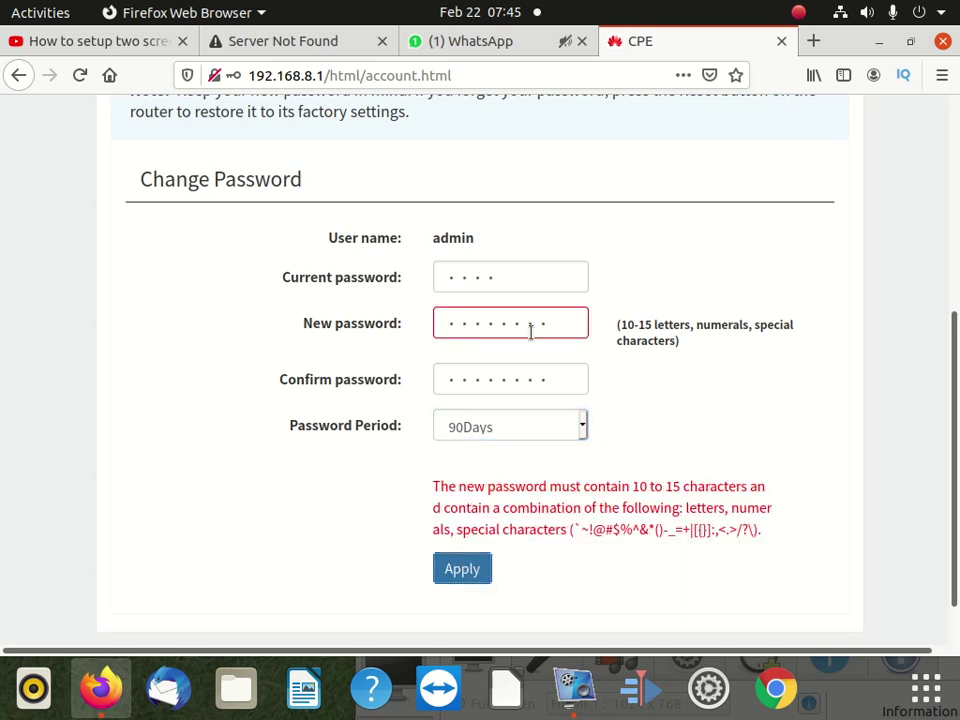
{"action": "left_click", "coordinate": [561, 323]}
{"action": "left_click", "coordinate": [561, 323]}
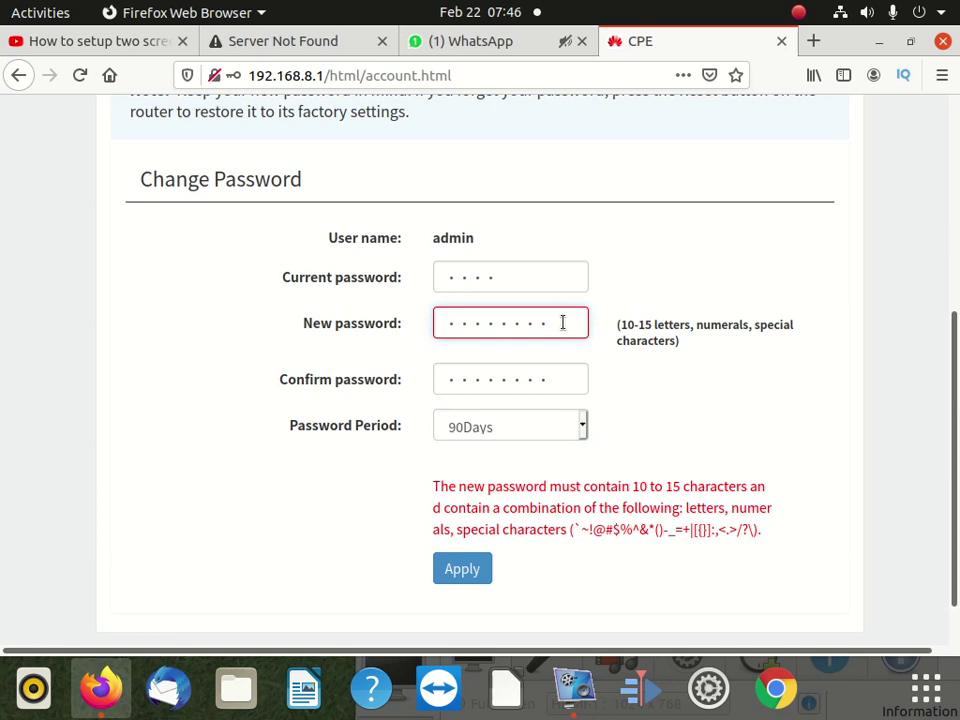
{"action": "key", "text": "BackSpace"}
{"action": "key", "text": "BackSpace"}
{"action": "key", "text": "BackSpace"}
{"action": "key", "text": "BackSpace"}
{"action": "key", "text": "BackSpace"}
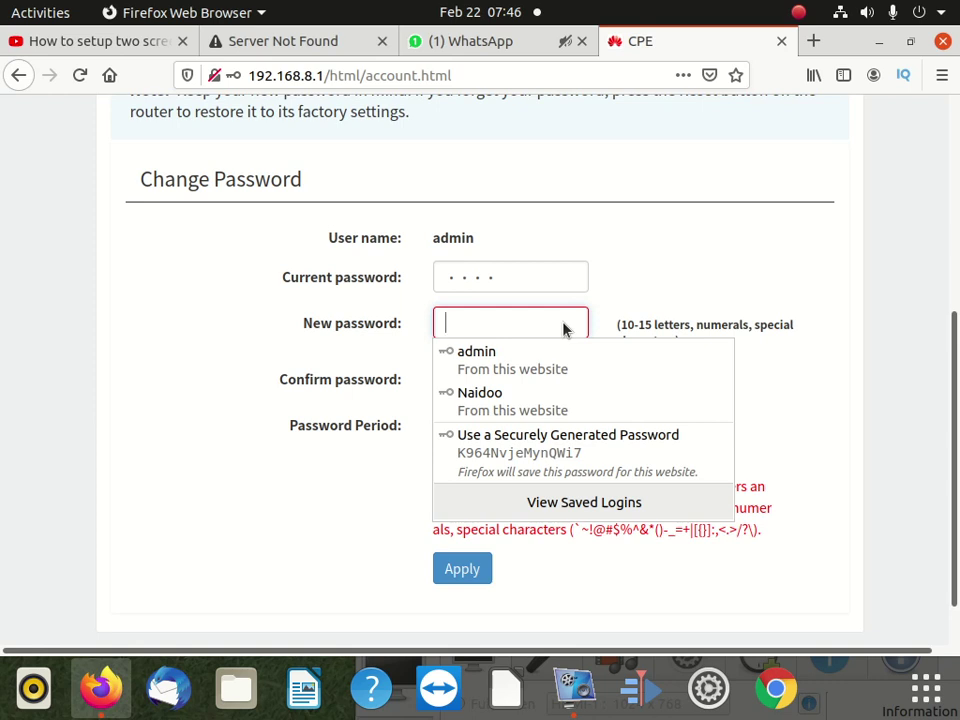
{"action": "type", "text": "a"}
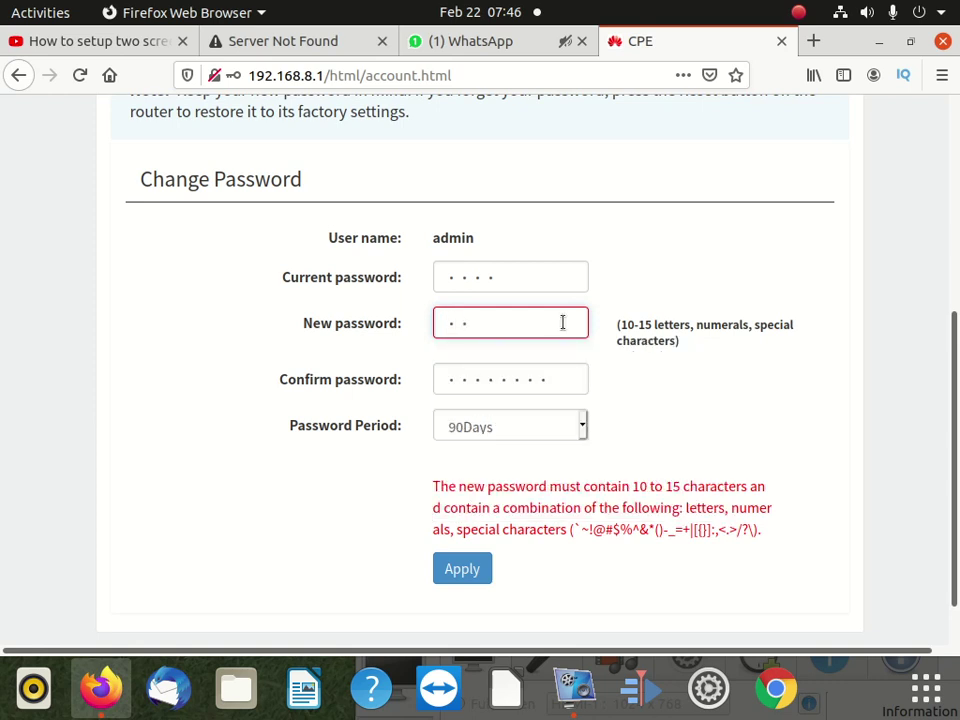
{"action": "type", "text": "aaaaa"}
{"action": "type", "text": "aaa"}
Clear and retype the confirmation password to match
{"action": "left_click", "coordinate": [553, 381]}
{"action": "key", "text": "BackSpace"}
{"action": "key", "text": "BackSpace"}
{"action": "key", "text": "BackSpace"}
{"action": "key", "text": "BackSpace"}
{"action": "key", "text": "BackSpace"}
{"action": "key", "text": "BackSpace"}
{"action": "key", "text": "BackSpace"}
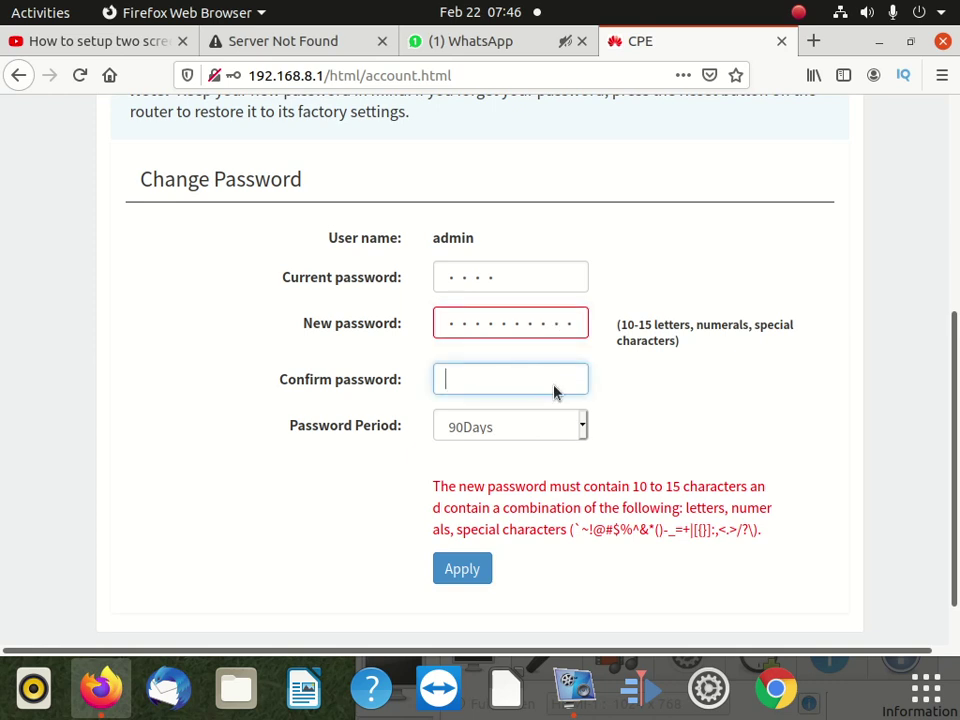
{"action": "left_click", "coordinate": [553, 391]}
Resubmit the password change and review the wrong-current-password warning
{"action": "left_click", "coordinate": [477, 572]}
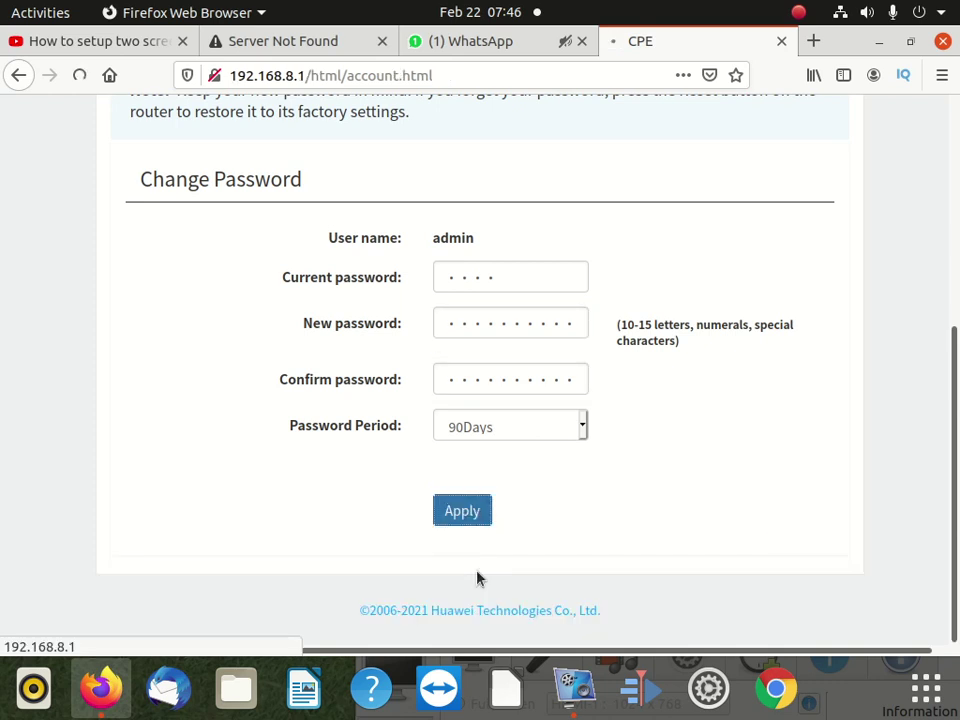
{"action": "scroll", "coordinate": [493, 446], "scroll_direction": "down", "scroll_amount": 5}
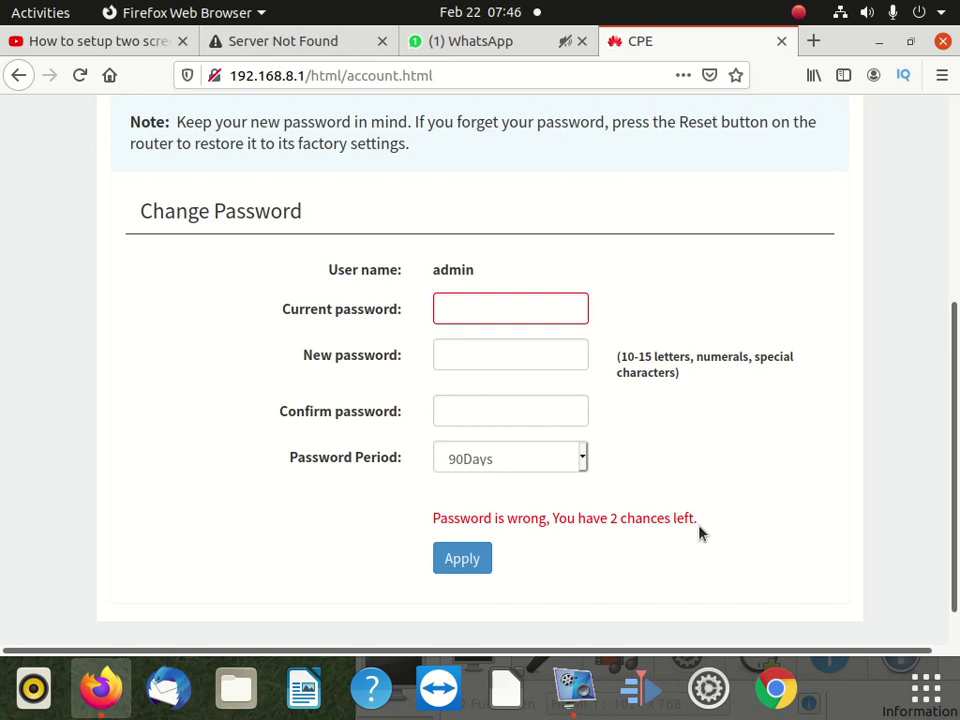
{"action": "scroll", "coordinate": [574, 510], "scroll_direction": "up", "scroll_amount": 1}
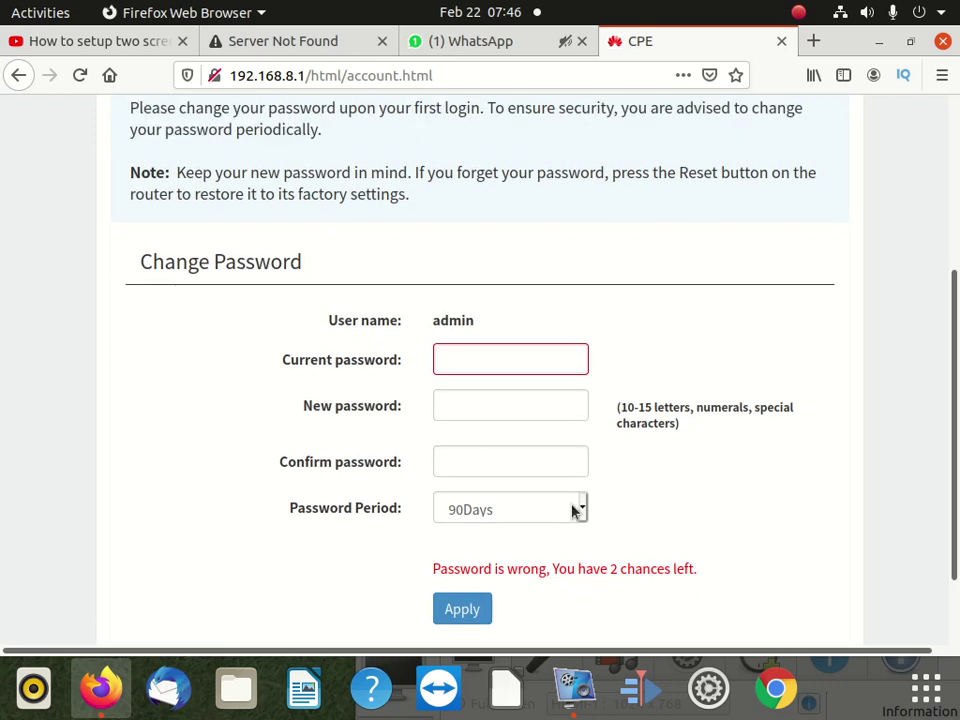
Re-enter the current admin password, correcting the mistyped attempts
{"action": "left_click", "coordinate": [467, 353]}
{"action": "left_click", "coordinate": [466, 356]}
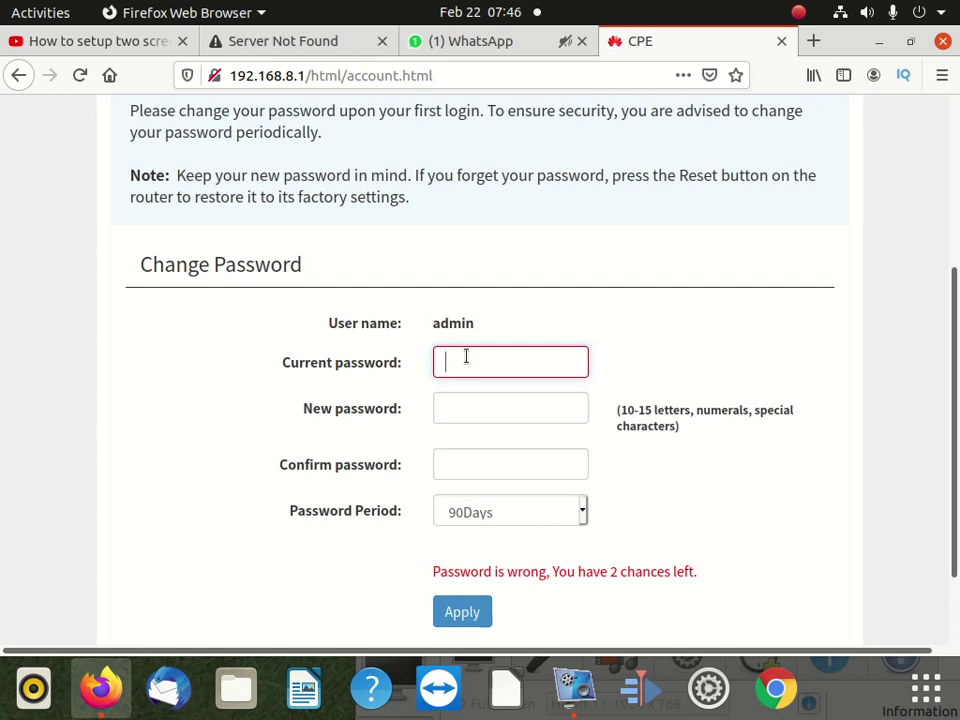
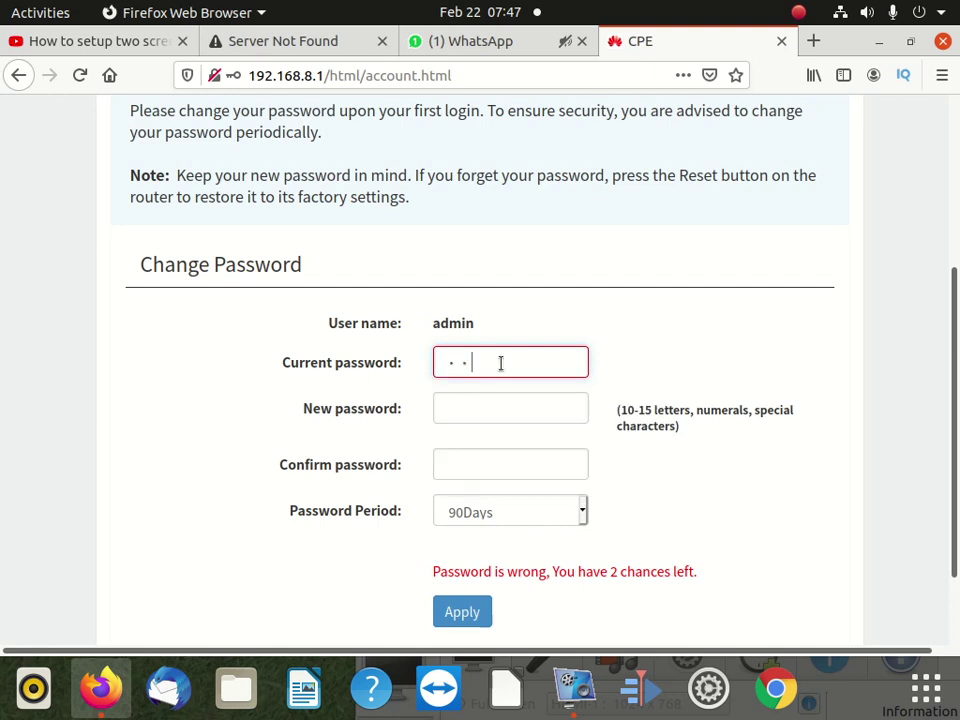
Enter the new 10-character password and begin its confirmation
{"action": "left_click", "coordinate": [470, 410]}
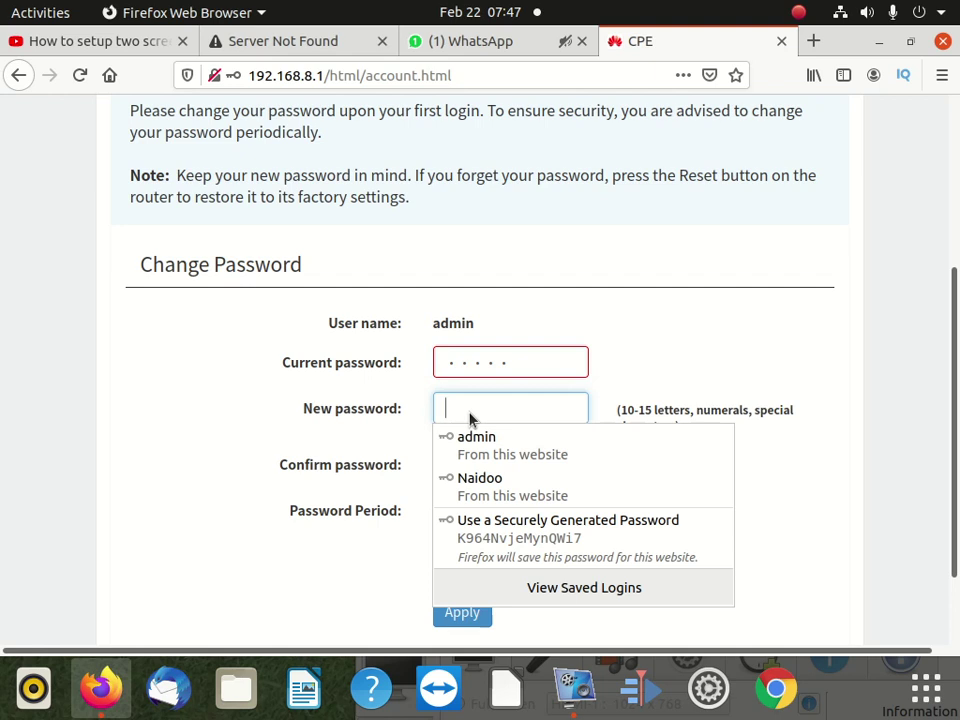
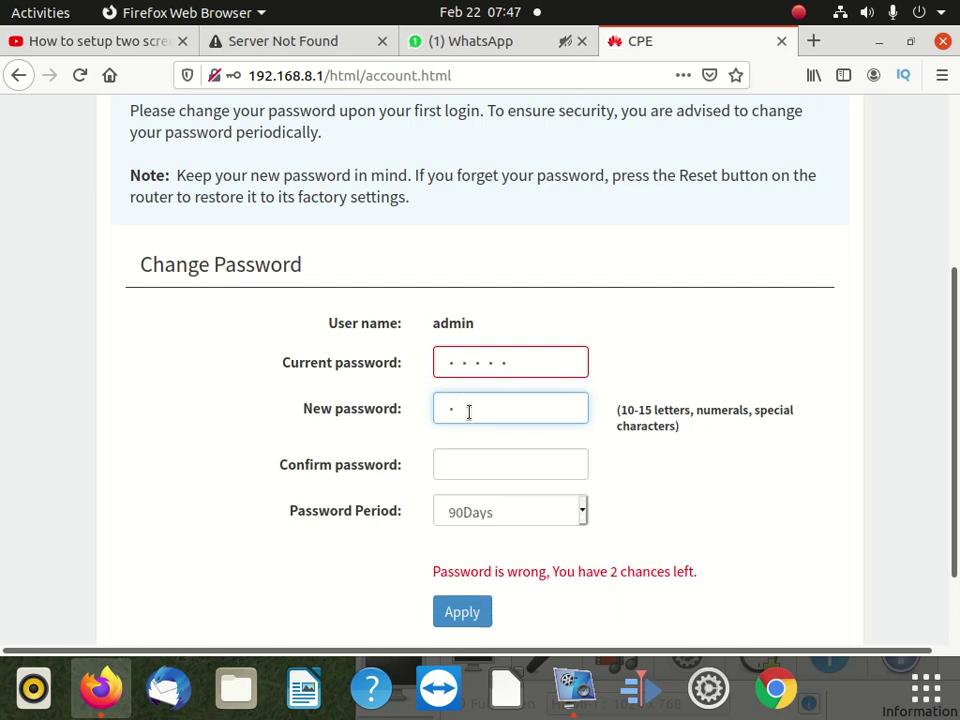
{"action": "left_click", "coordinate": [464, 456]}
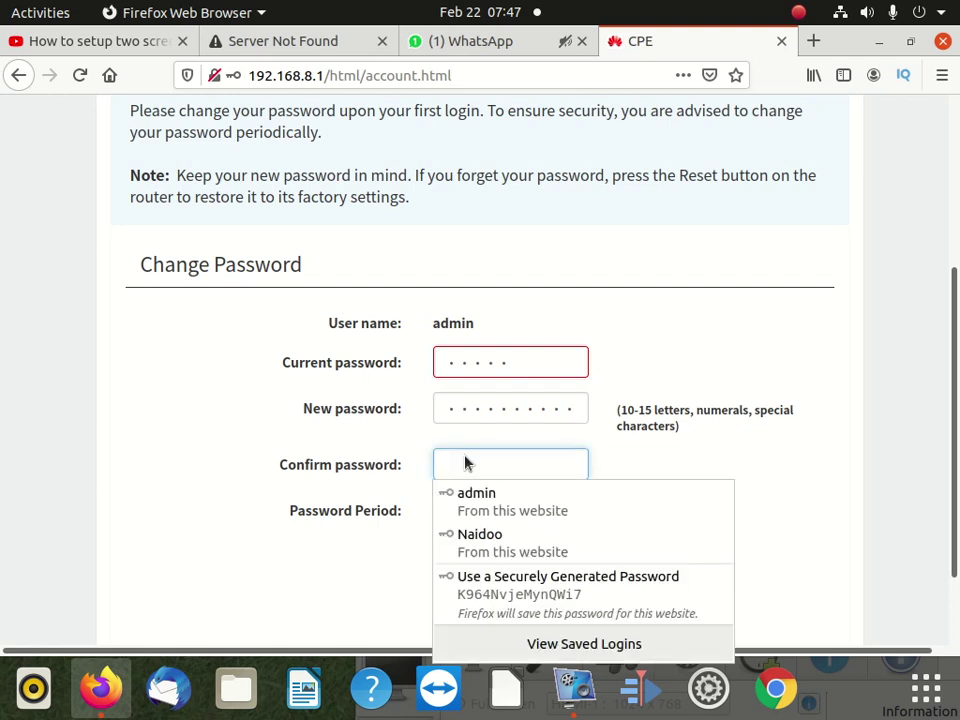
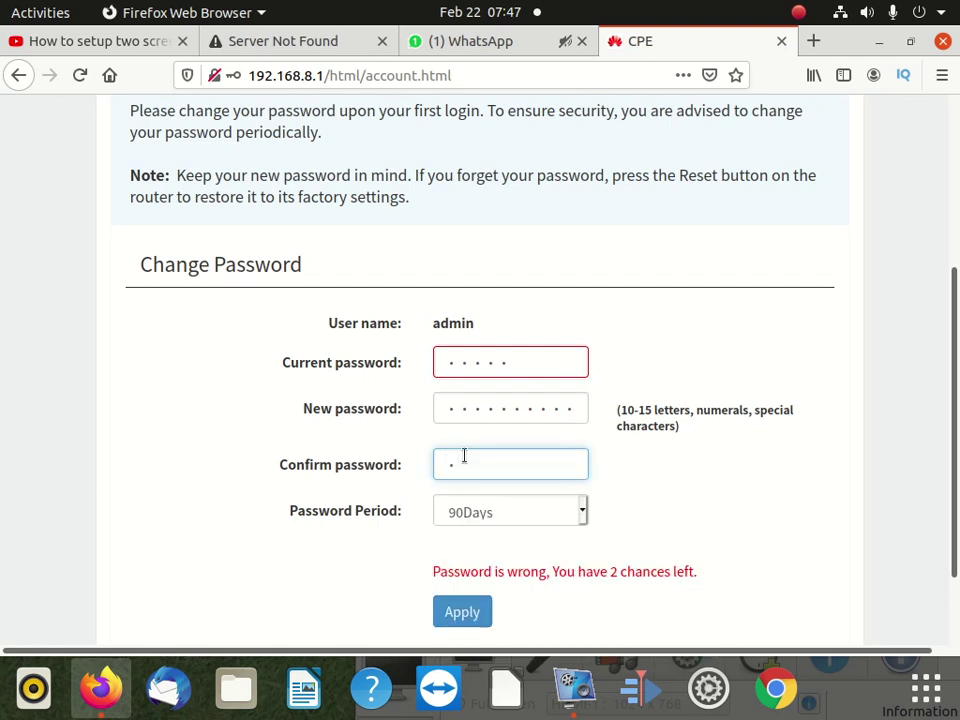
Apply the new admin password, acknowledge the success notice, and pick admin for Firefox's login update
{"action": "left_click", "coordinate": [469, 614]}
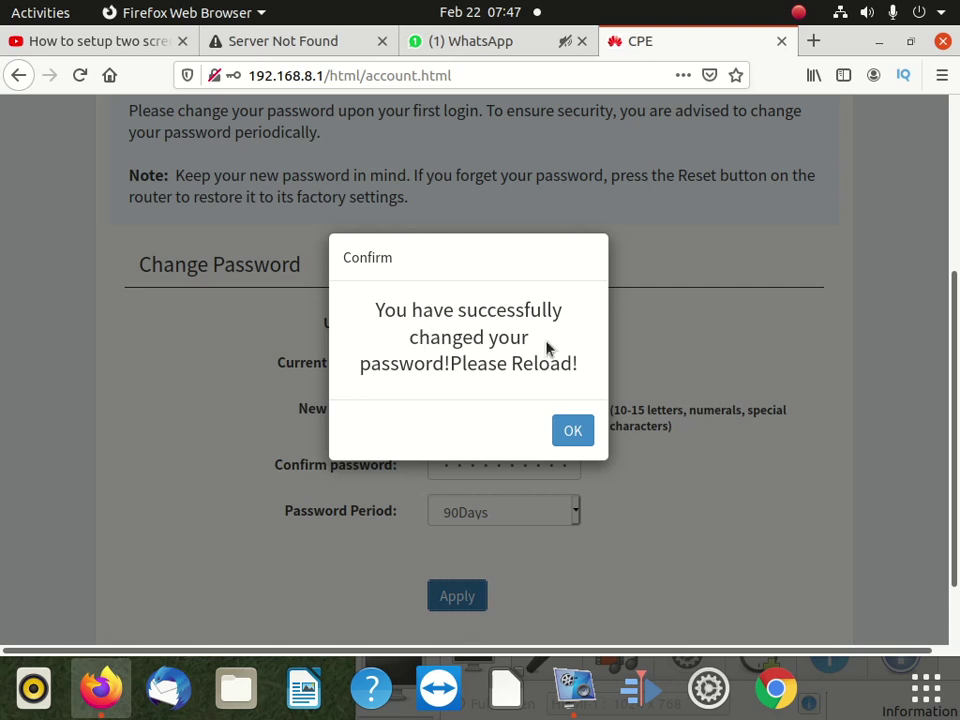
{"action": "left_click", "coordinate": [570, 428]}
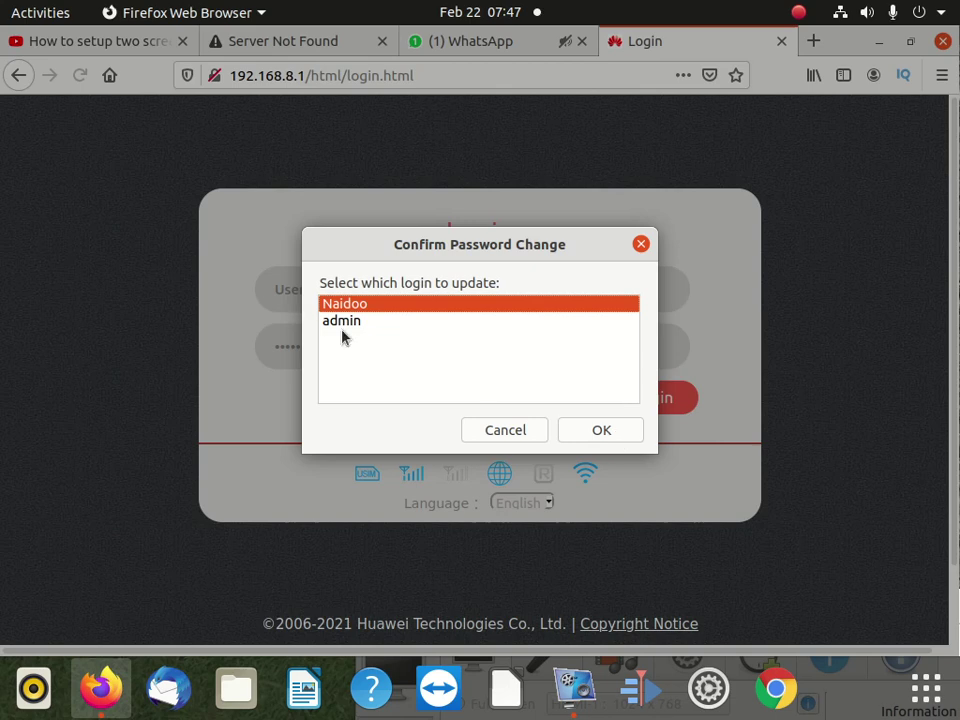
{"action": "left_click", "coordinate": [350, 322]}
Confirm Firefox's login update and enter admin as the user name
{"action": "left_click", "coordinate": [641, 244]}
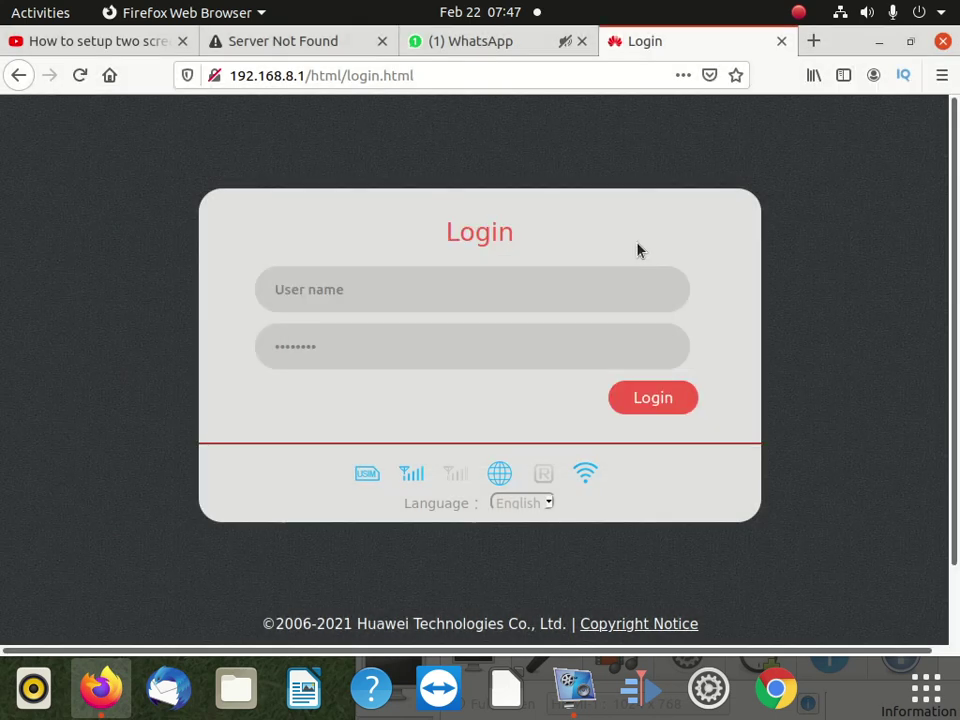
{"action": "left_click", "coordinate": [400, 300]}
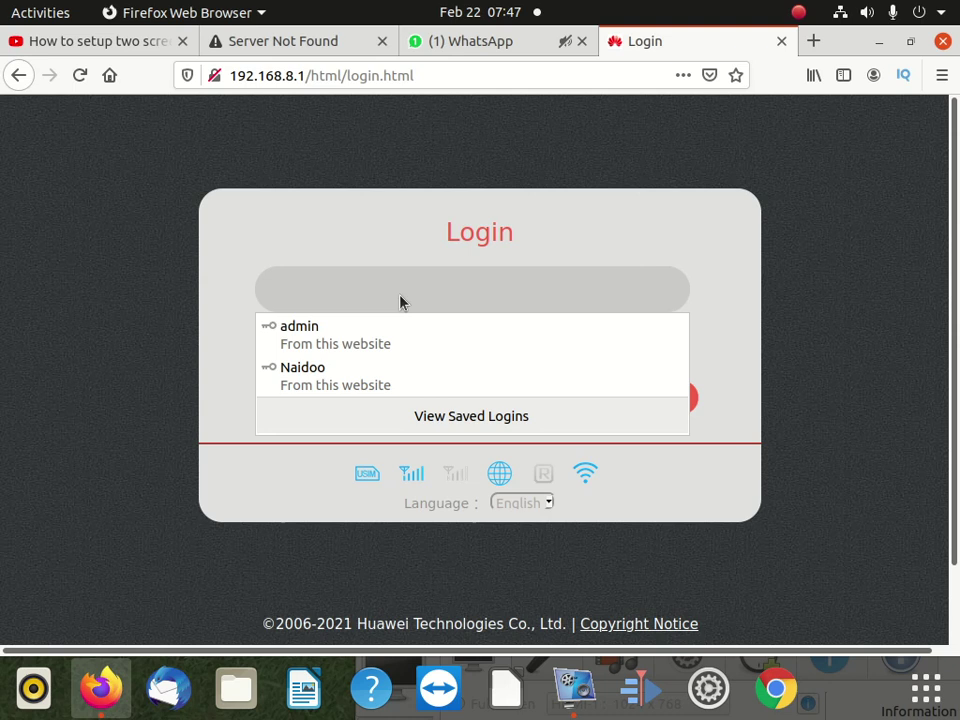
{"action": "type", "text": "ad"}
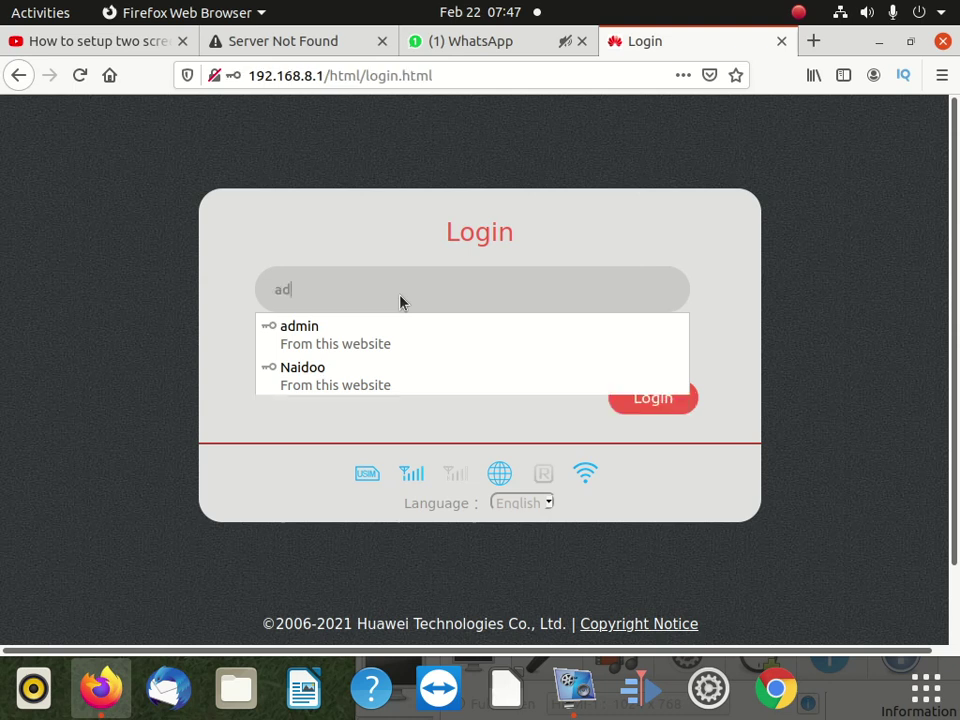
{"action": "type", "text": "in"}
{"action": "key", "text": "BackSpace"}
{"action": "key", "text": "BackSpace"}
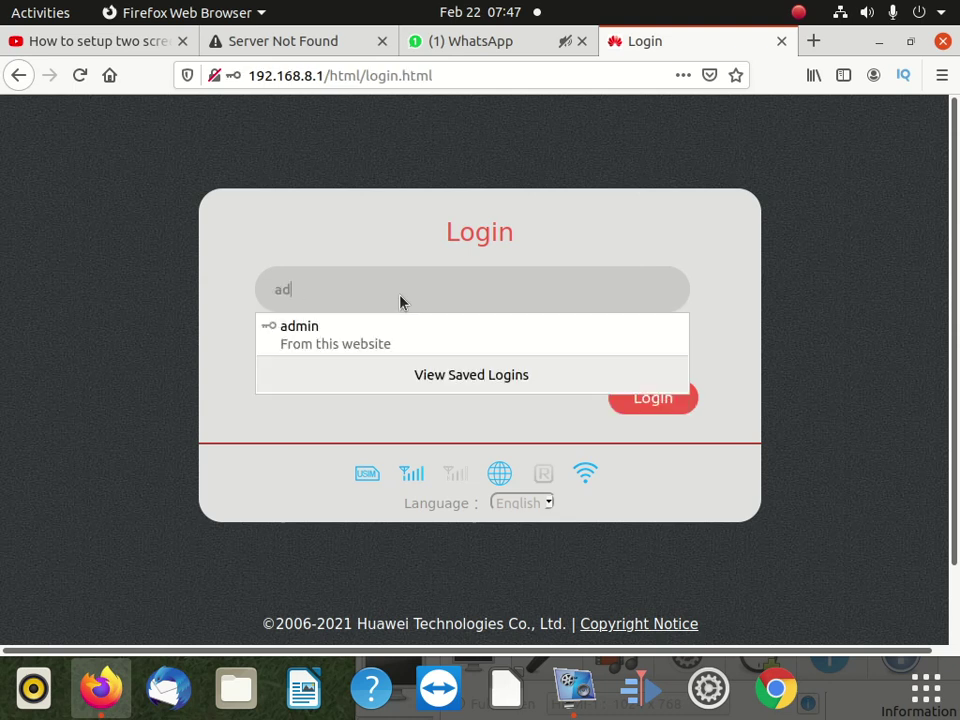
{"action": "type", "text": "min"}
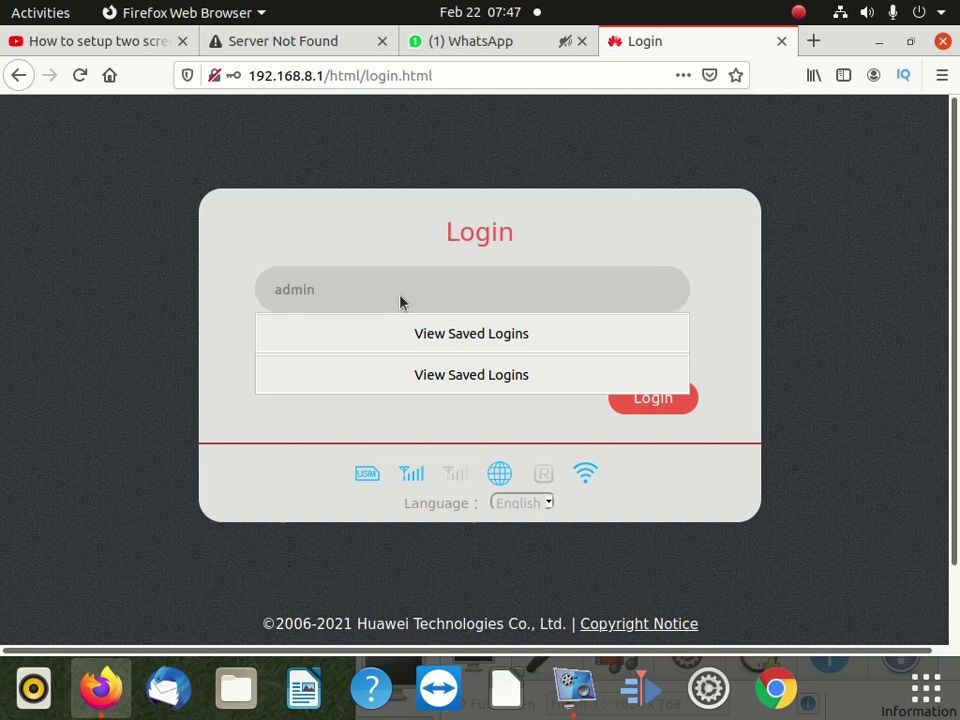
{"action": "key", "text": "Down"}
{"action": "key", "text": "Return"}
Replace the autofilled password with the new one, log in, and dismiss Firefox's popup
{"action": "left_click", "coordinate": [319, 364]}
{"action": "key", "text": "ctrl+a"}
{"action": "key", "text": "BackSpace"}
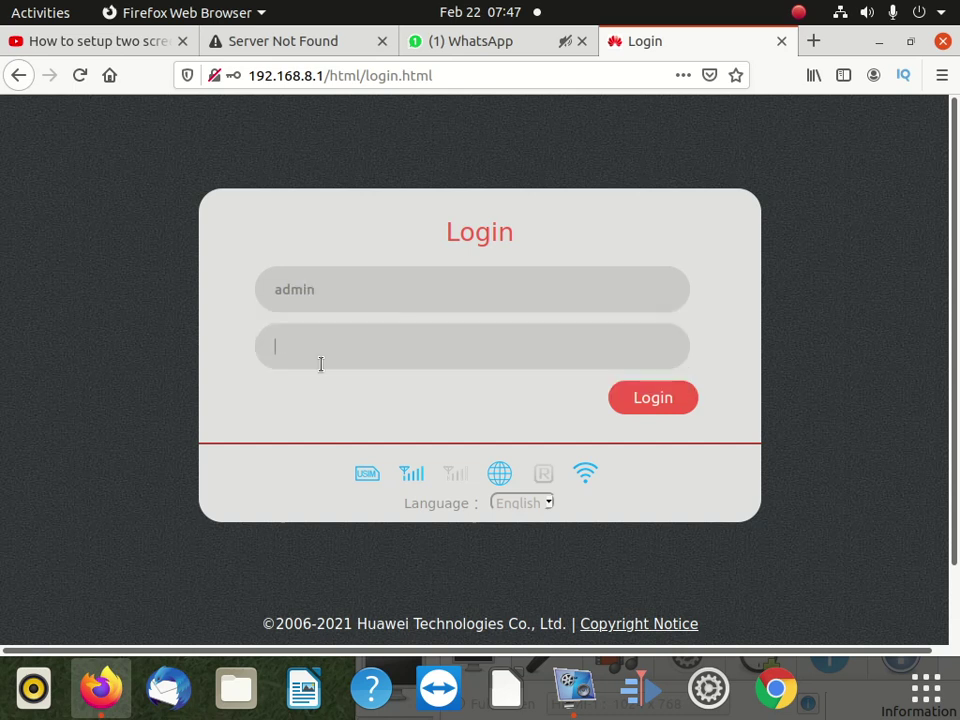
{"action": "left_click", "coordinate": [684, 401]}
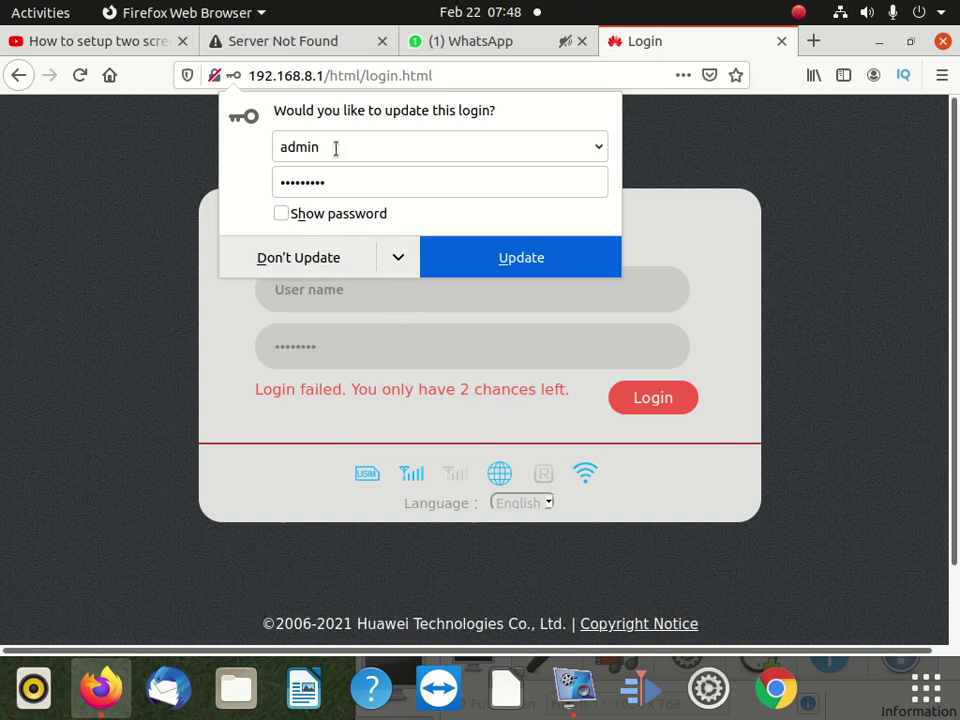
{"action": "left_click", "coordinate": [657, 242]}
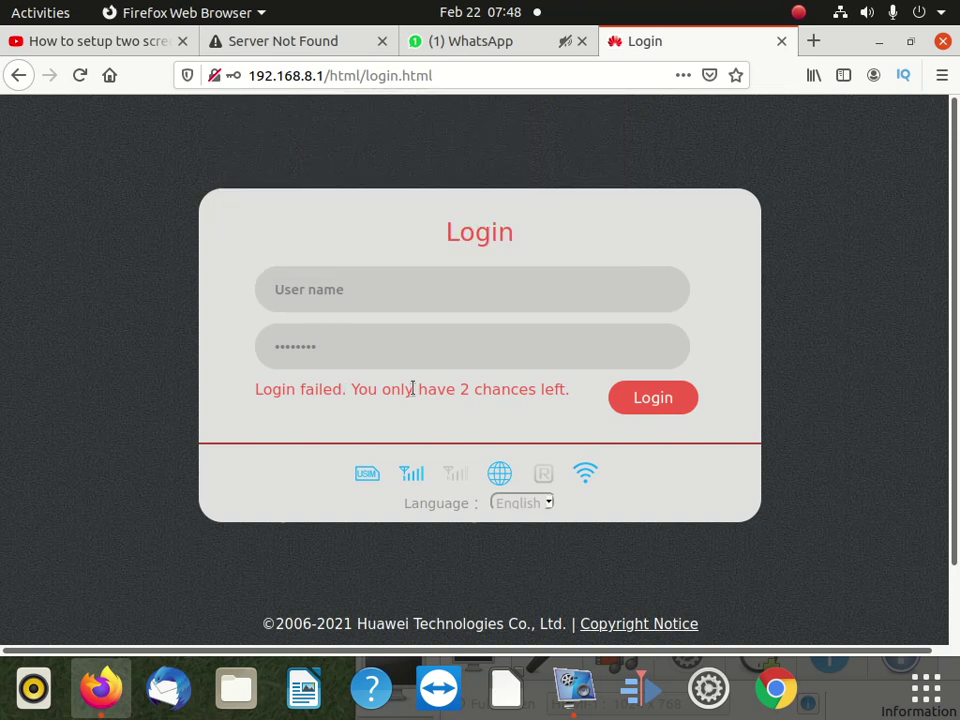
Re-enter user name admin and retype the new password on the login form
{"action": "left_click", "coordinate": [351, 304]}
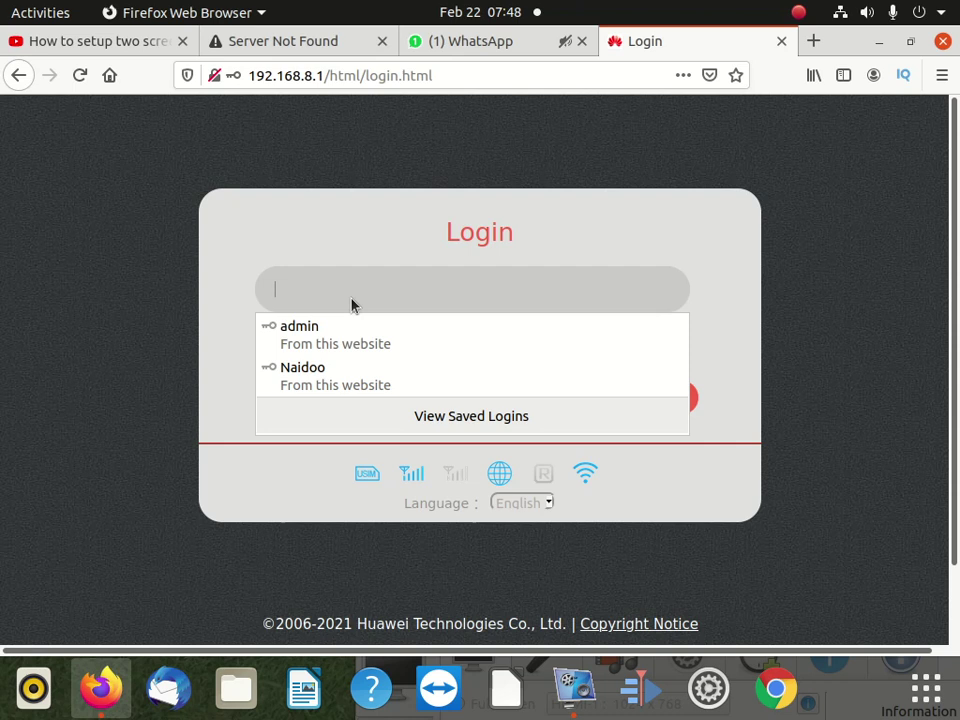
{"action": "type", "text": "ad"}
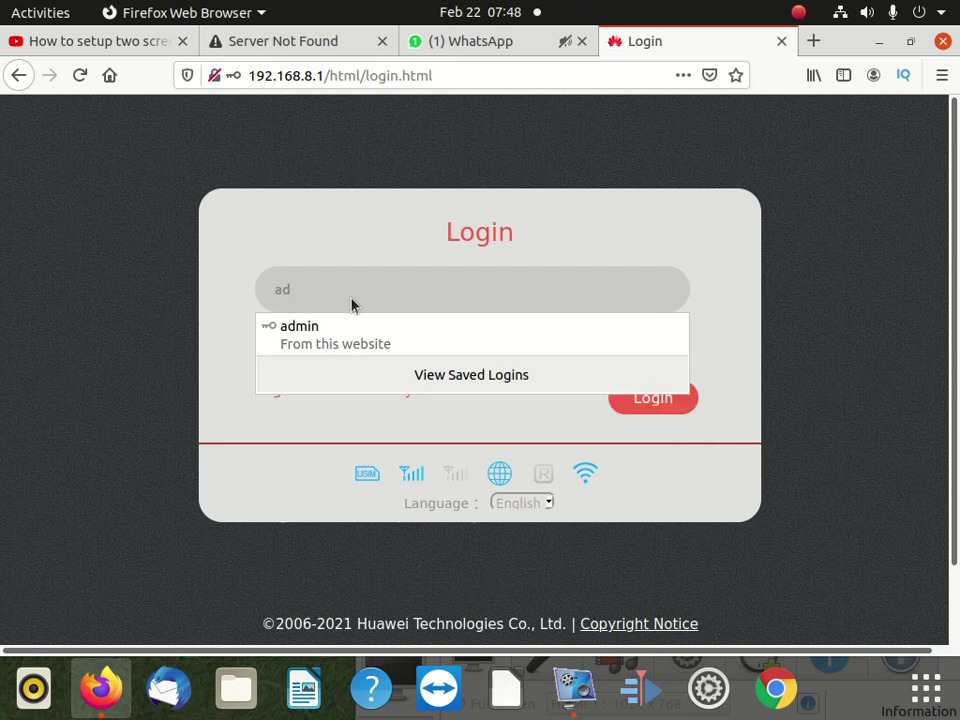
{"action": "type", "text": "min"}
{"action": "key", "text": "Escape"}
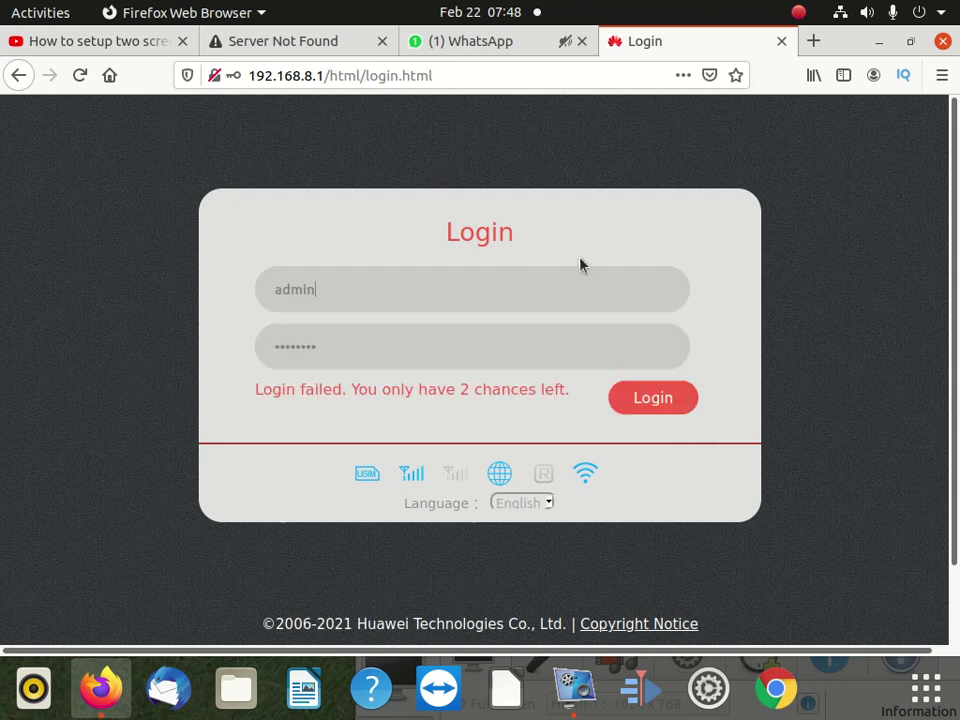
{"action": "left_click", "coordinate": [327, 355]}
{"action": "key", "text": "BackSpace"}
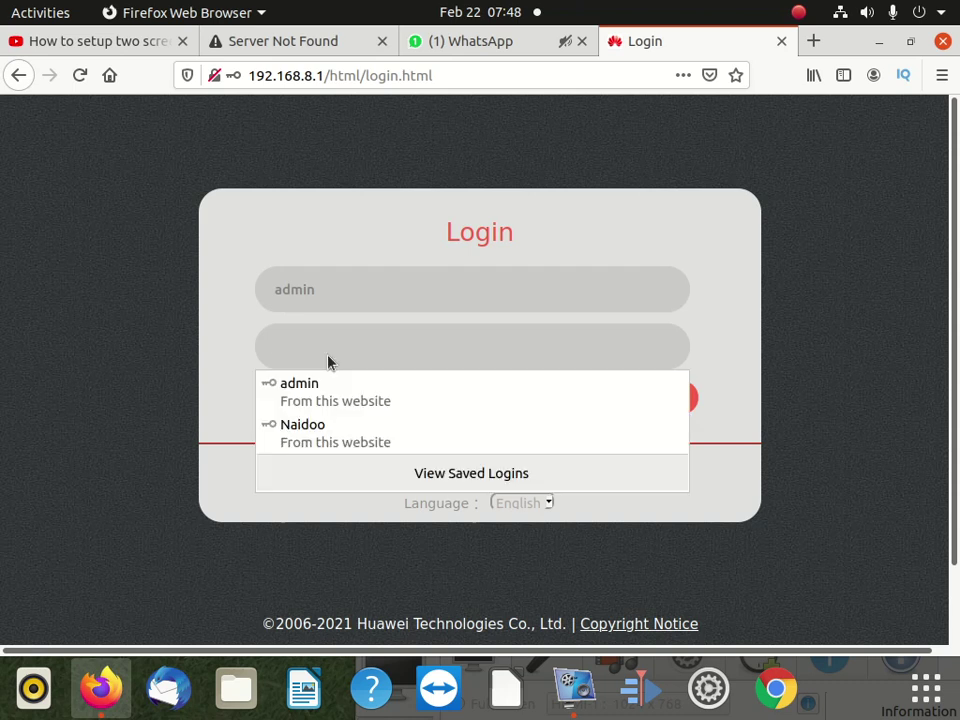
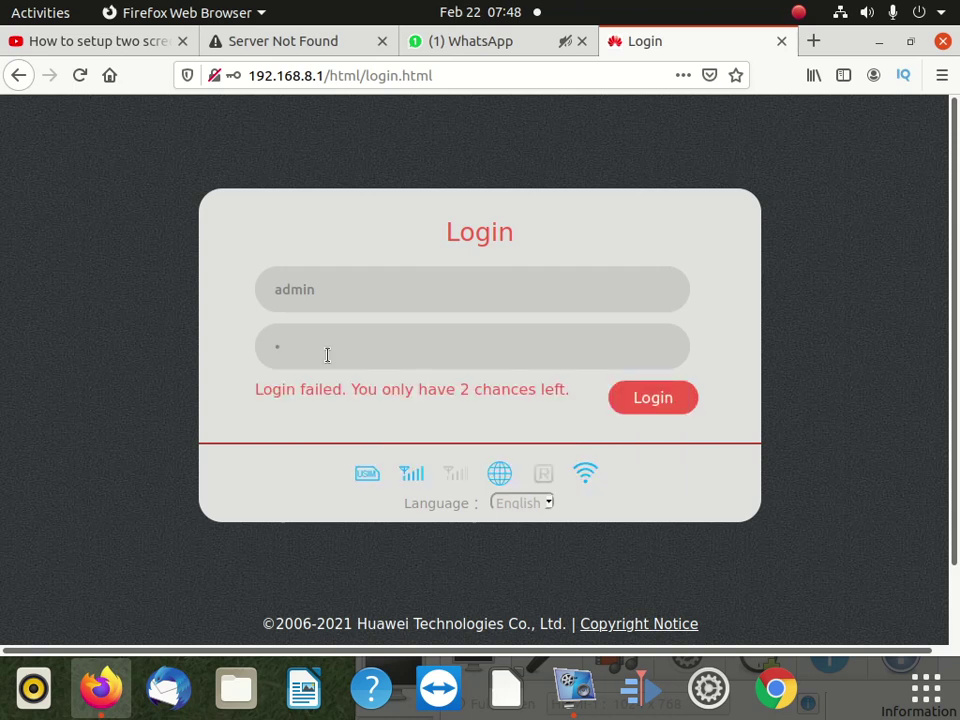
{"action": "left_click", "coordinate": [634, 395]}
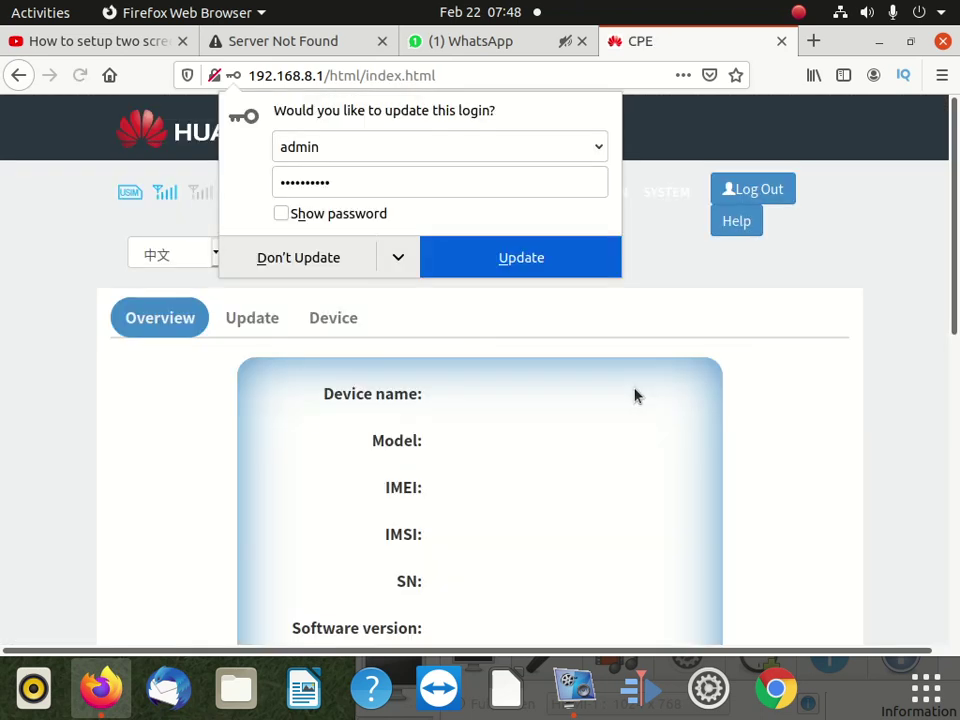
{"action": "left_click", "coordinate": [527, 247]}
{"action": "left_click", "coordinate": [527, 247]}
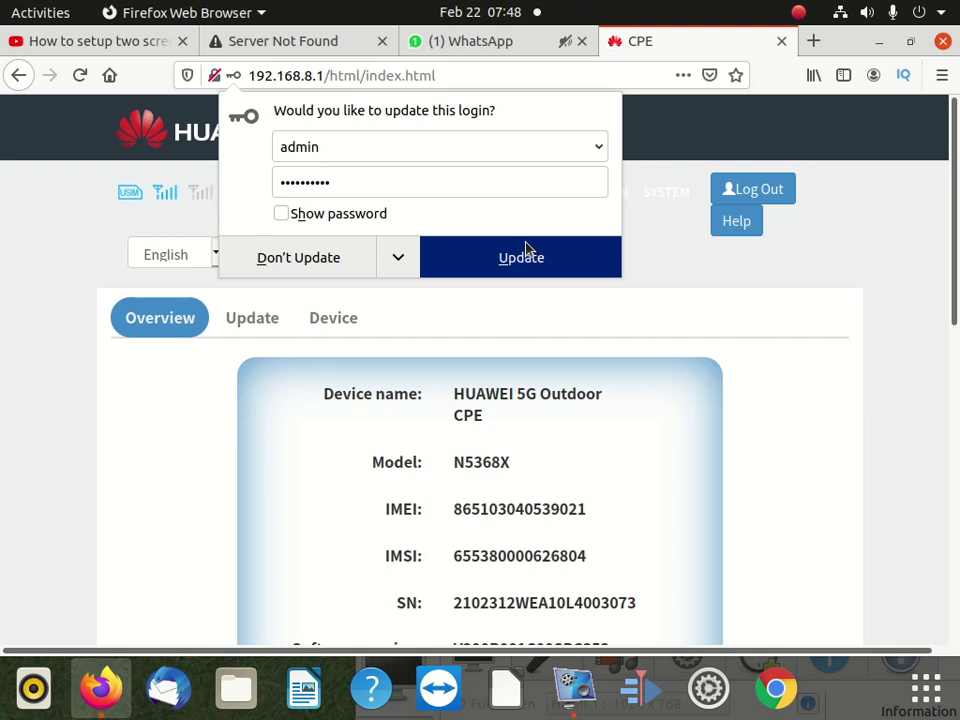
{"action": "left_click", "coordinate": [527, 247]}
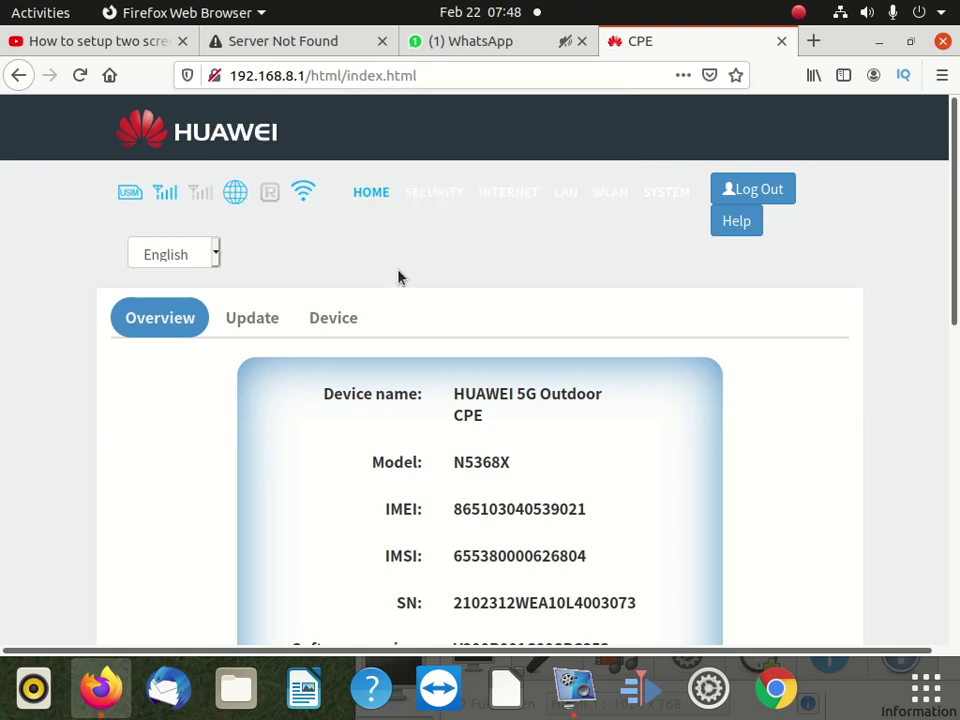
{"action": "scroll", "coordinate": [380, 302], "scroll_direction": "down", "scroll_amount": 3}
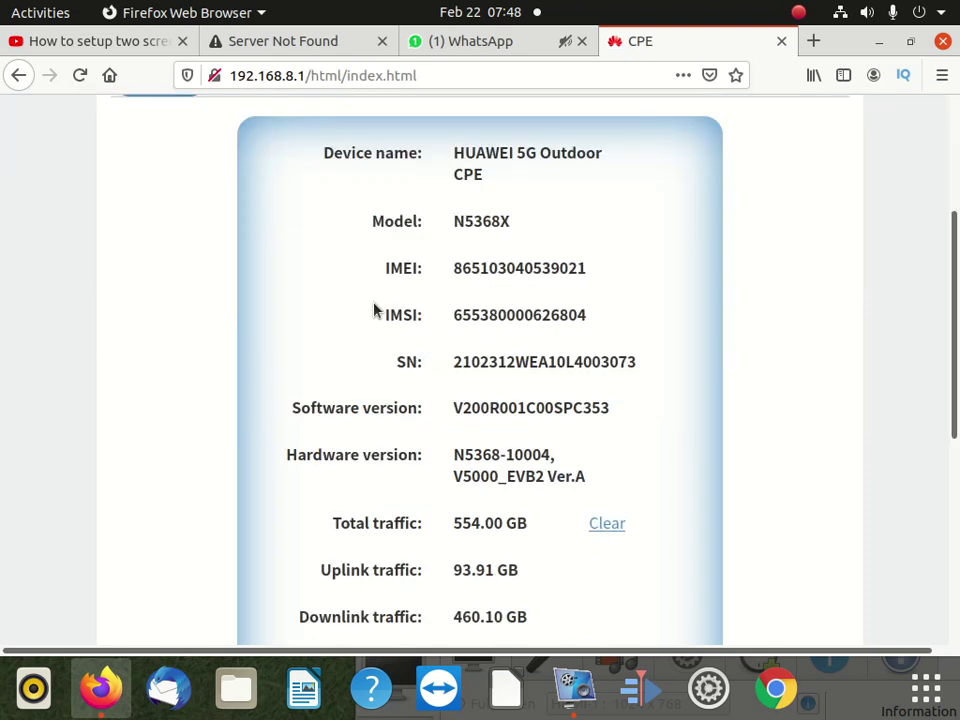
{"action": "scroll", "coordinate": [376, 310], "scroll_direction": "down", "scroll_amount": 2}
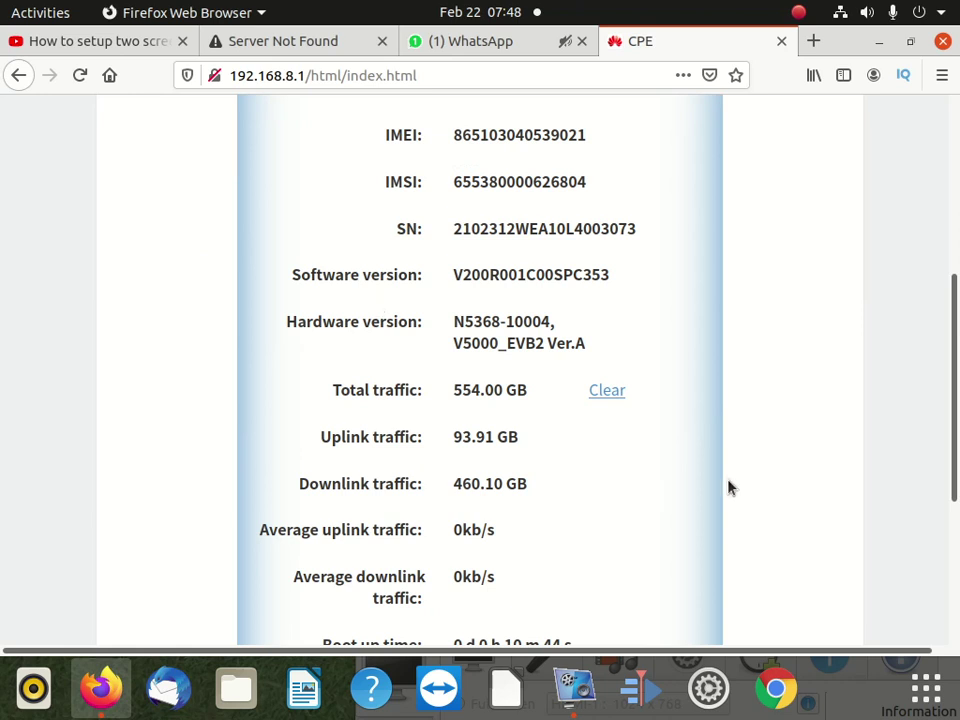
{"action": "scroll", "coordinate": [428, 355], "scroll_direction": "down", "scroll_amount": 1}
{"action": "scroll", "coordinate": [422, 361], "scroll_direction": "down", "scroll_amount": 3}
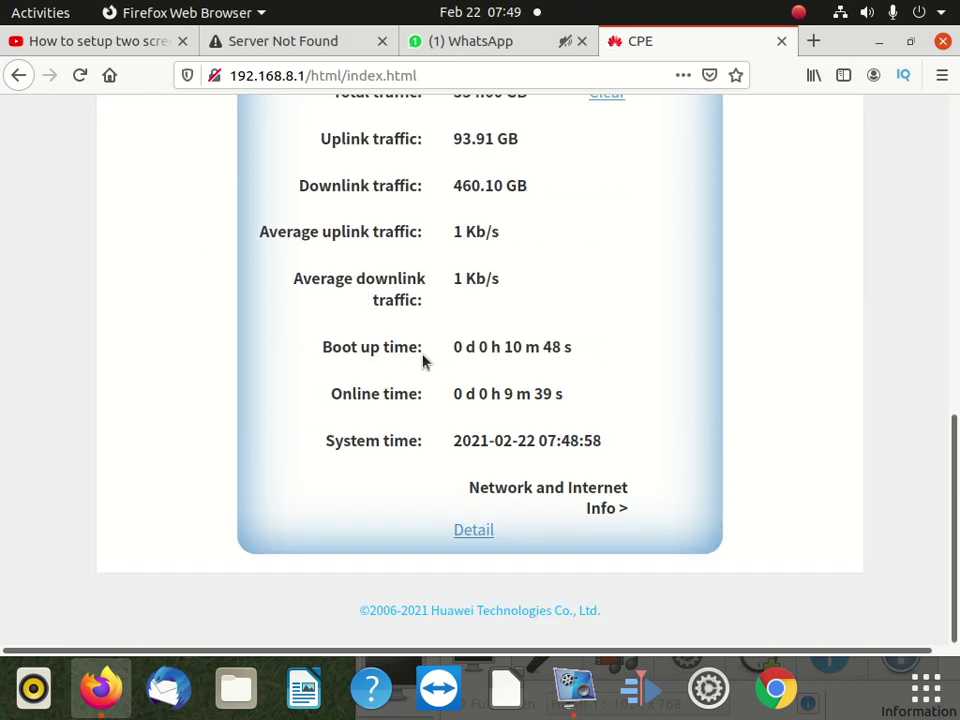
{"action": "scroll", "coordinate": [422, 361], "scroll_direction": "up", "scroll_amount": 4}
{"action": "scroll", "coordinate": [422, 361], "scroll_direction": "up", "scroll_amount": 3}
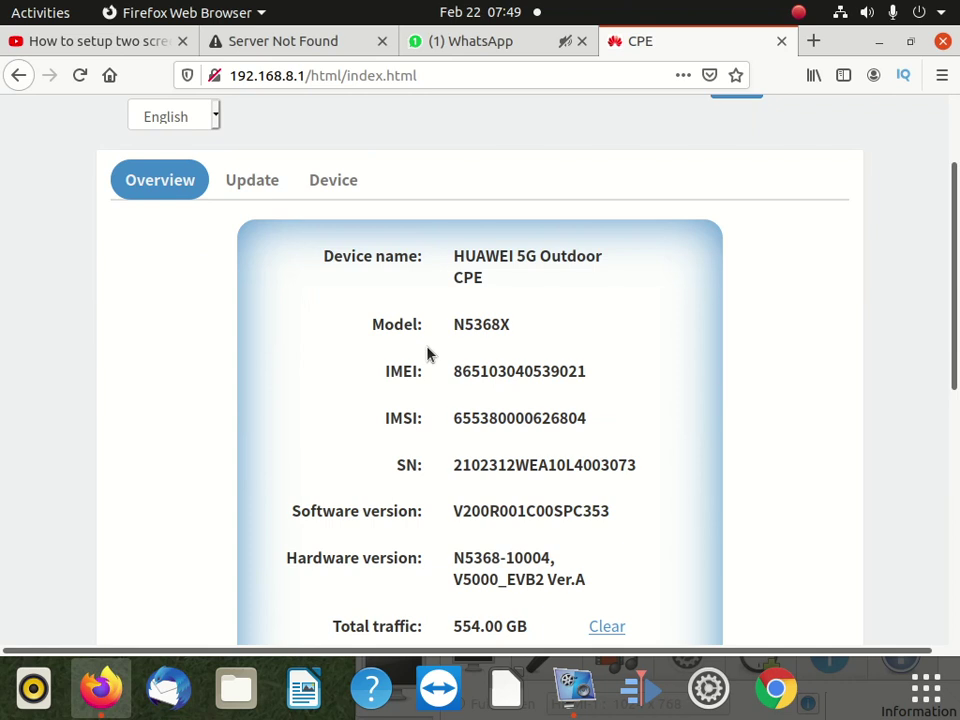
{"action": "scroll", "coordinate": [518, 429], "scroll_direction": "up", "scroll_amount": 2}
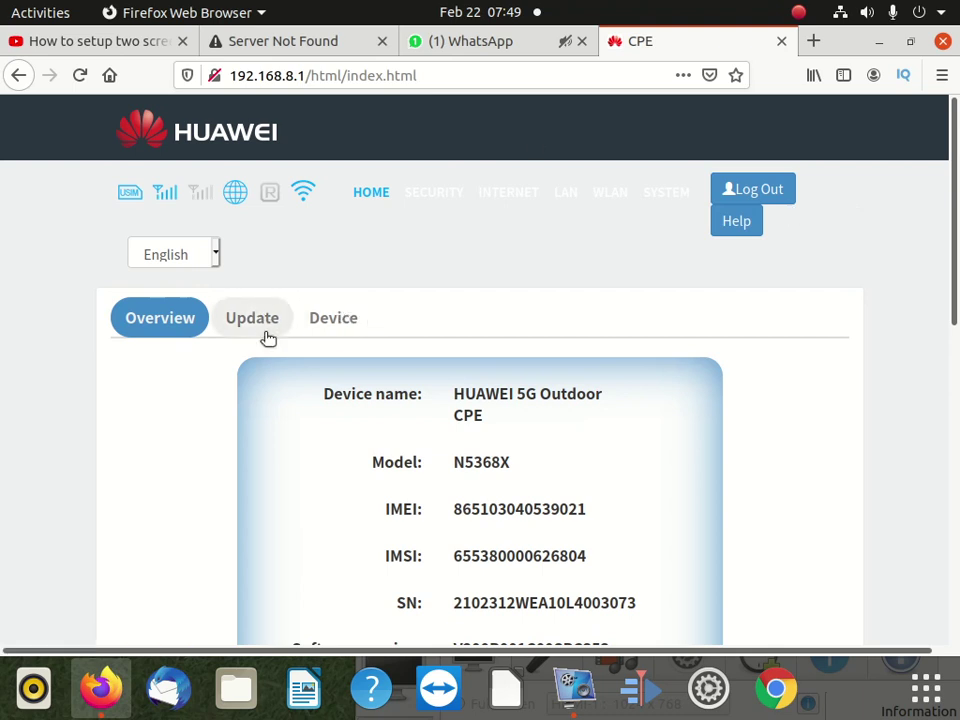
{"action": "left_click", "coordinate": [316, 318]}
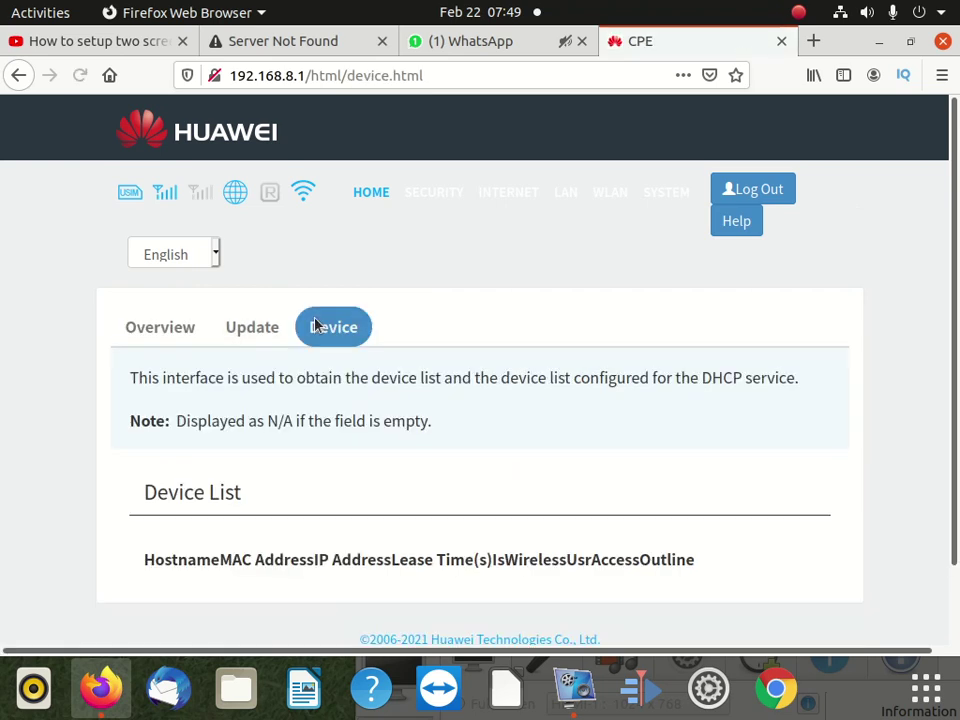
{"action": "scroll", "coordinate": [365, 313], "scroll_direction": "down", "scroll_amount": 2}
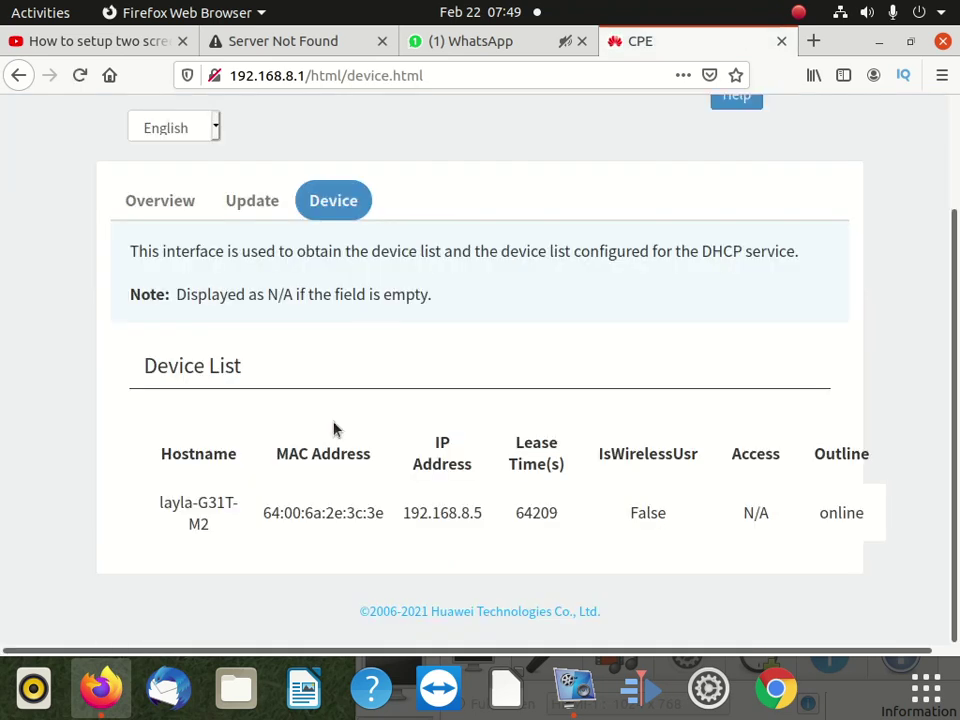
{"action": "scroll", "coordinate": [450, 460], "scroll_direction": "up", "scroll_amount": 2}
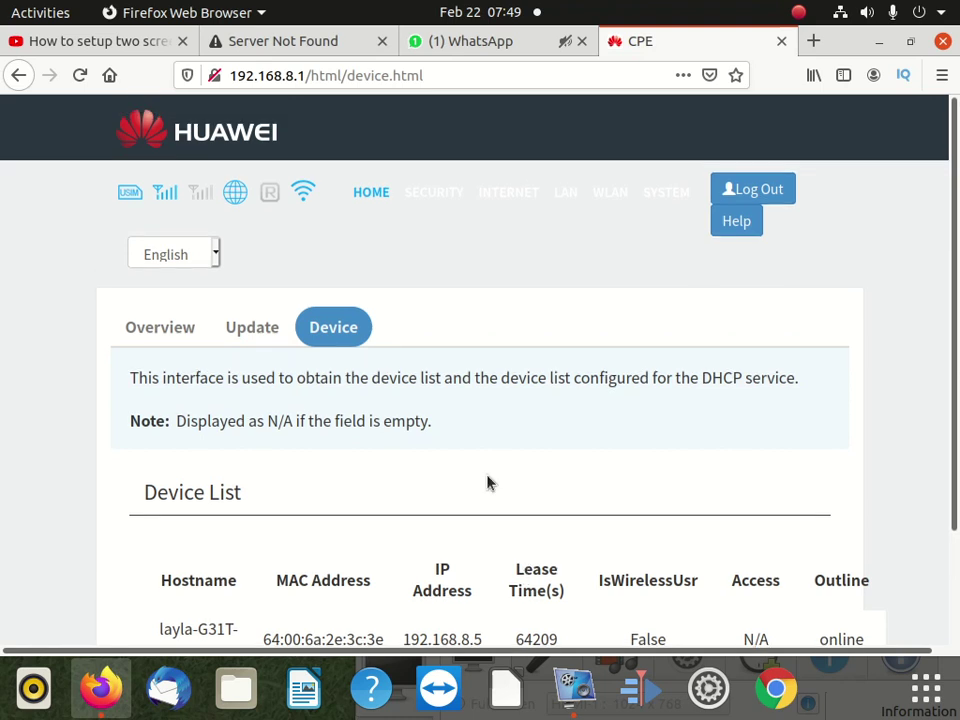
{"action": "left_click", "coordinate": [229, 321]}
{"action": "scroll", "coordinate": [432, 366], "scroll_direction": "down", "scroll_amount": 1}
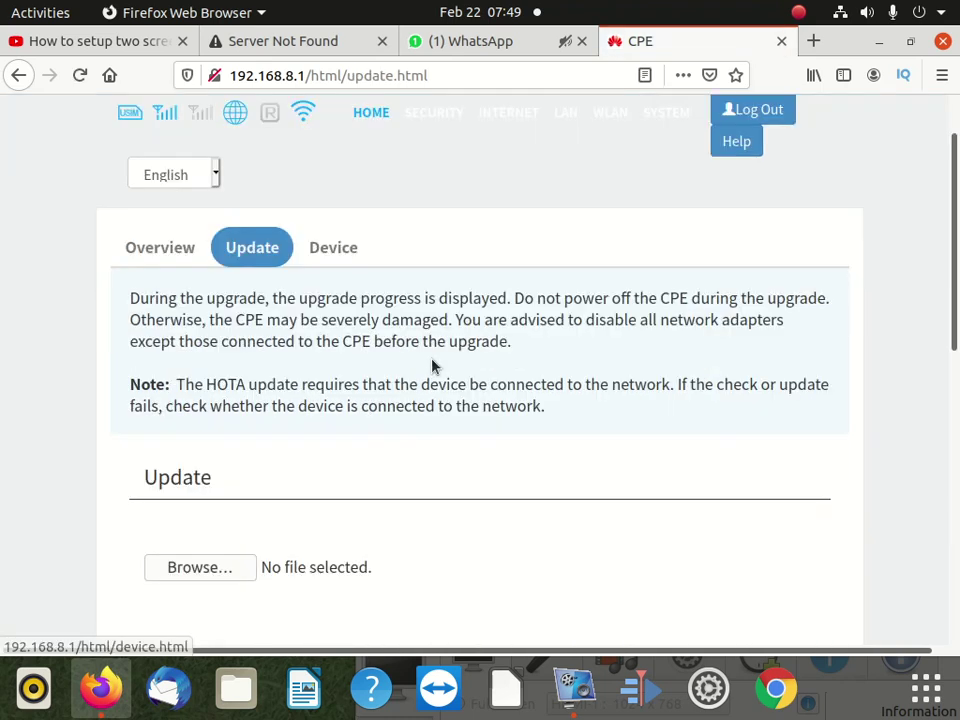
{"action": "scroll", "coordinate": [432, 366], "scroll_direction": "down", "scroll_amount": 4}
{"action": "scroll", "coordinate": [432, 366], "scroll_direction": "down", "scroll_amount": 3}
{"action": "scroll", "coordinate": [432, 366], "scroll_direction": "down", "scroll_amount": 1}
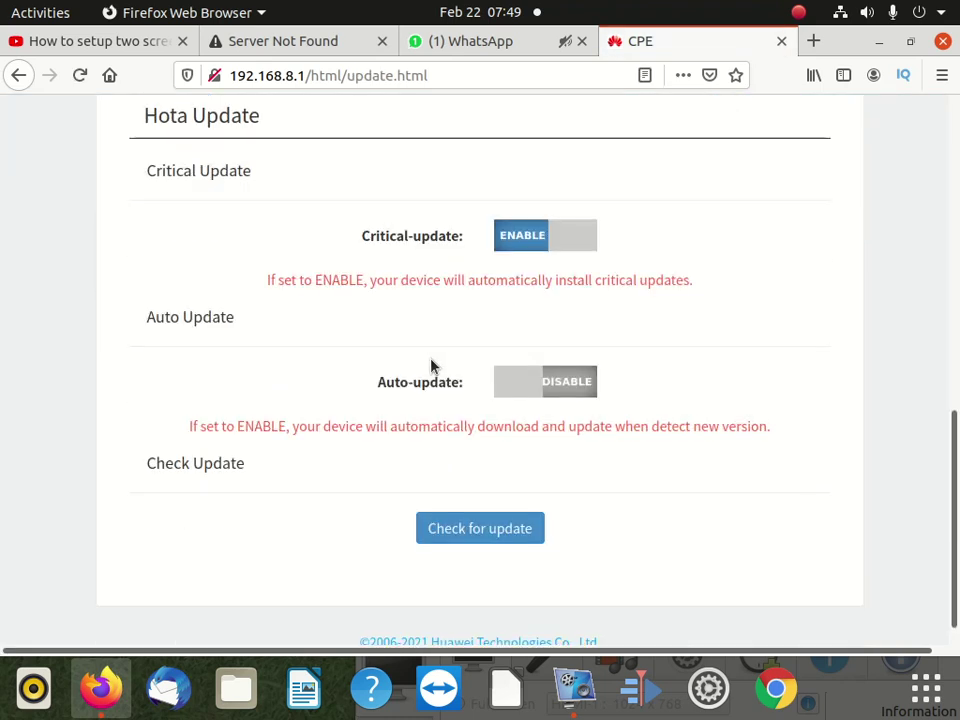
{"action": "scroll", "coordinate": [432, 366], "scroll_direction": "down", "scroll_amount": 1}
{"action": "scroll", "coordinate": [430, 371], "scroll_direction": "up", "scroll_amount": 5}
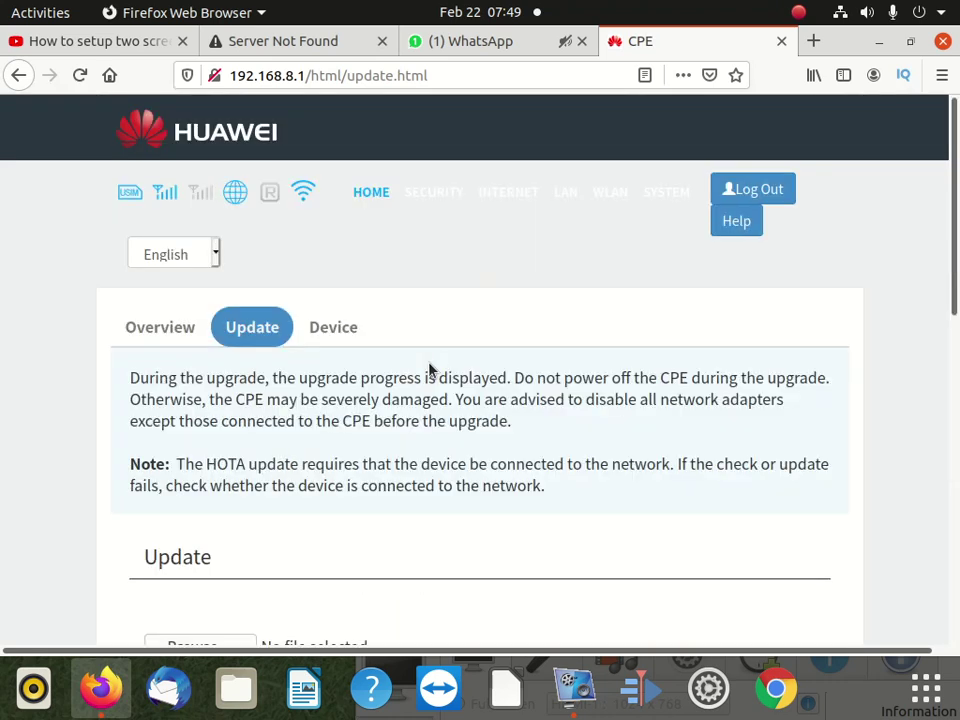
{"action": "mouse_move", "coordinate": [234, 192]}
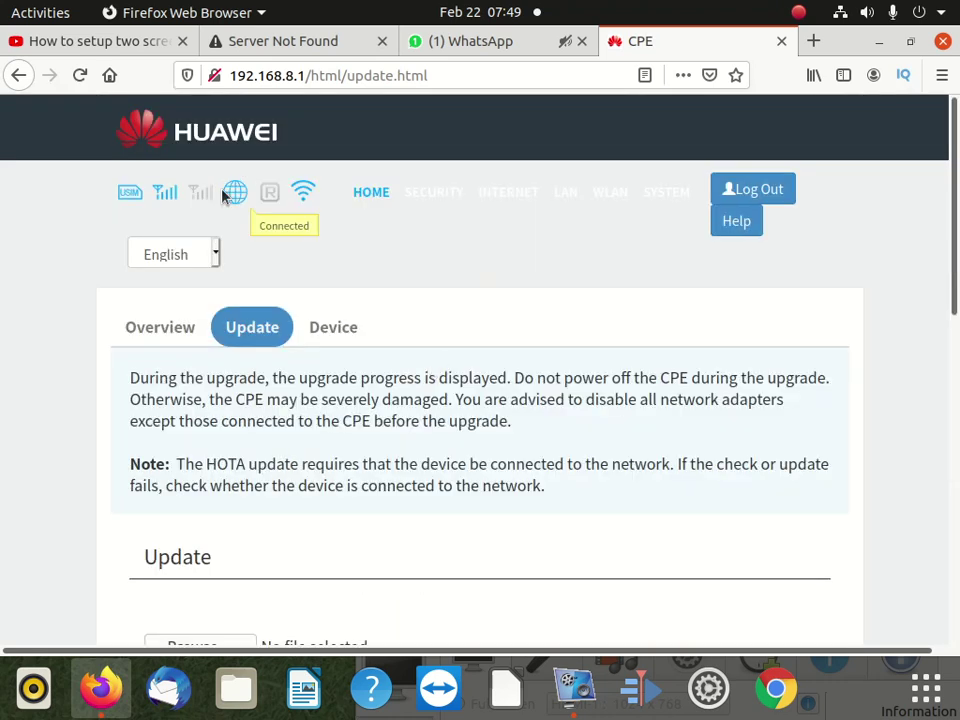
{"action": "left_click", "coordinate": [138, 128]}
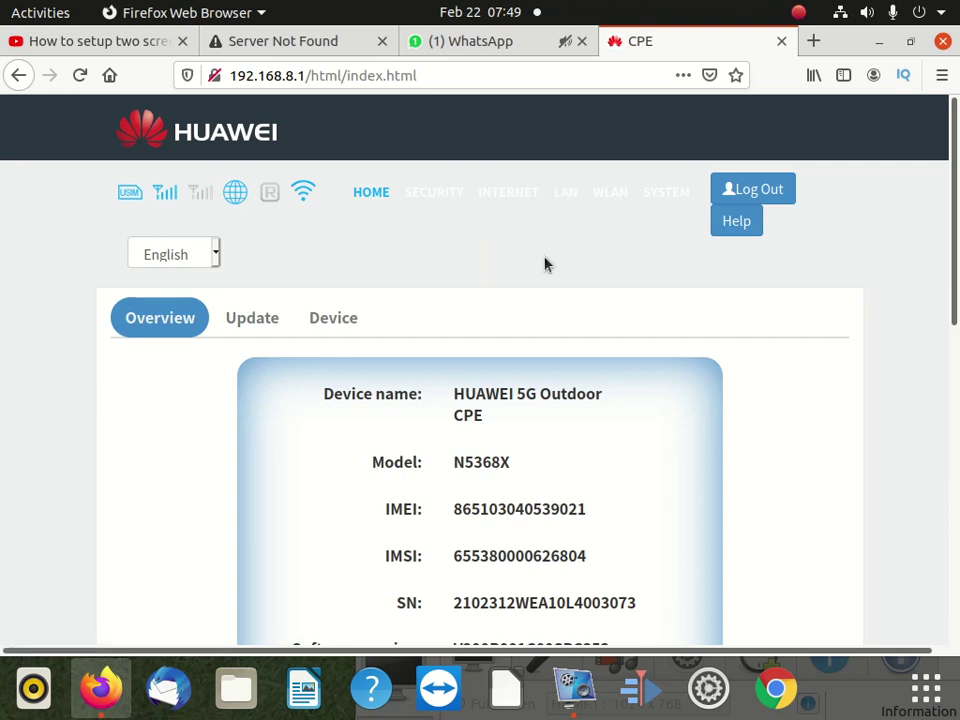
Review the Security IP filtering, Internet APN/DNN and LAN static-route pages, then go to WLAN
{"action": "left_click", "coordinate": [455, 193]}
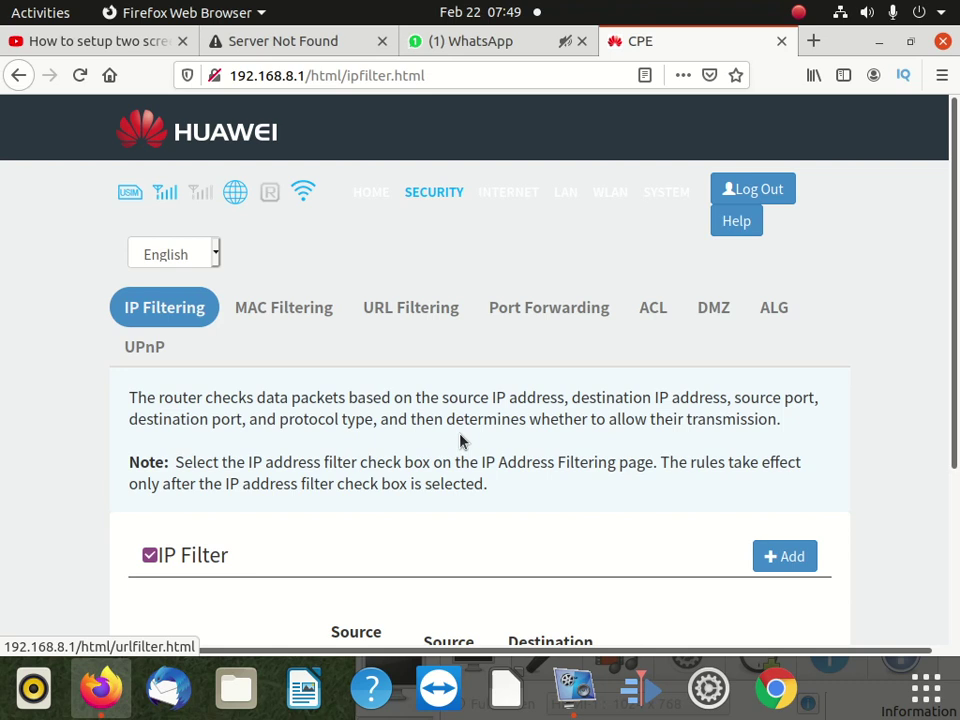
{"action": "scroll", "coordinate": [461, 441], "scroll_direction": "down", "scroll_amount": 4}
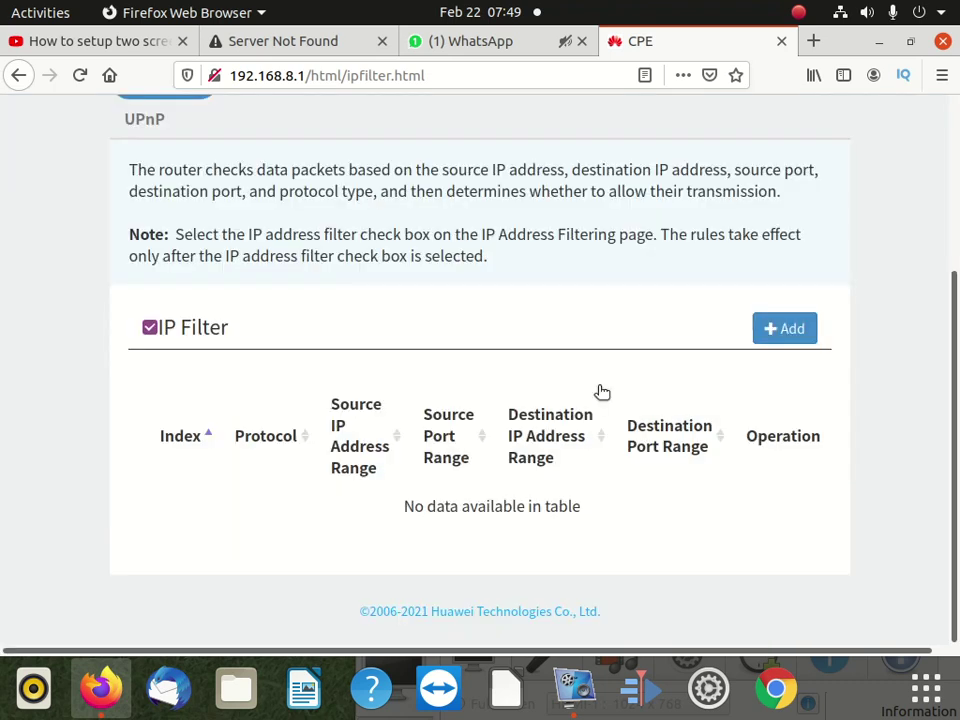
{"action": "scroll", "coordinate": [600, 385], "scroll_direction": "up", "scroll_amount": 4}
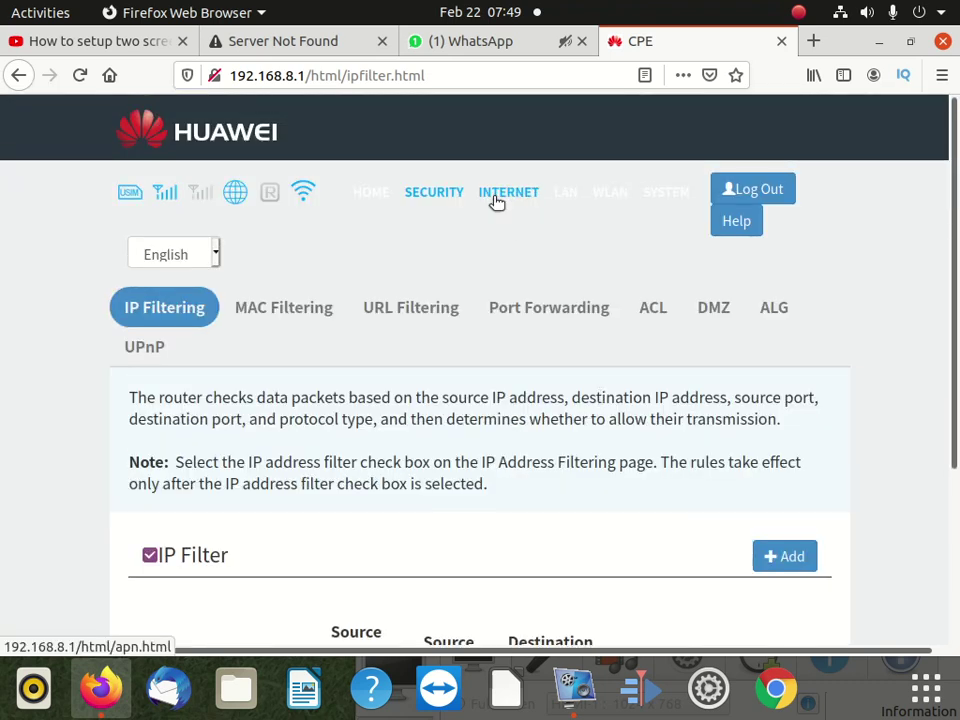
{"action": "left_click", "coordinate": [495, 196]}
{"action": "scroll", "coordinate": [494, 410], "scroll_direction": "down", "scroll_amount": 4}
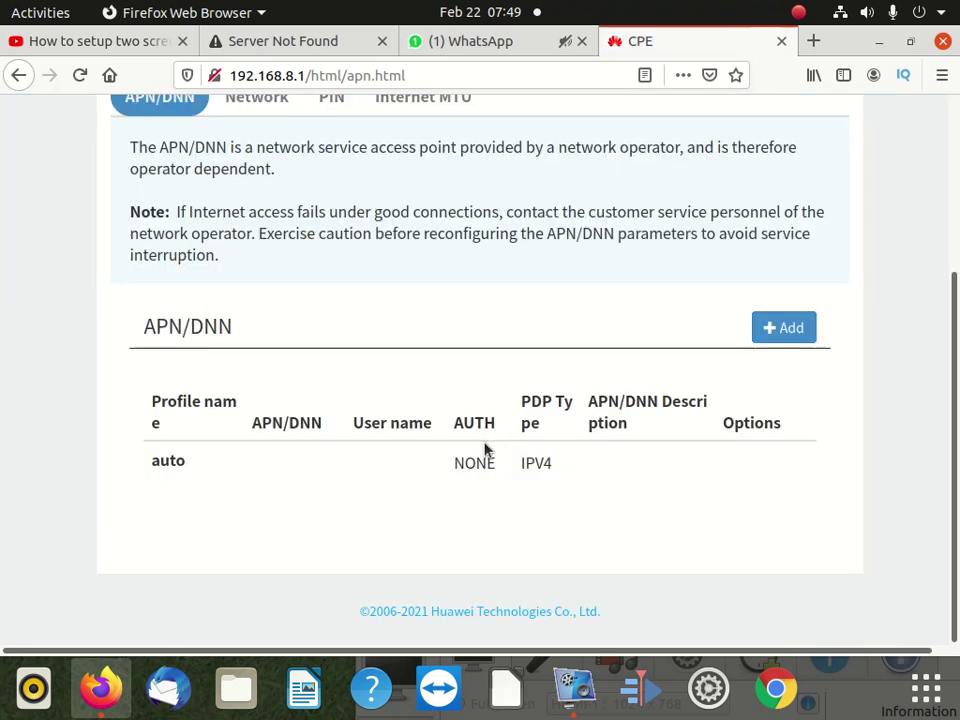
{"action": "scroll", "coordinate": [487, 450], "scroll_direction": "up", "scroll_amount": 4}
{"action": "left_click", "coordinate": [565, 192]}
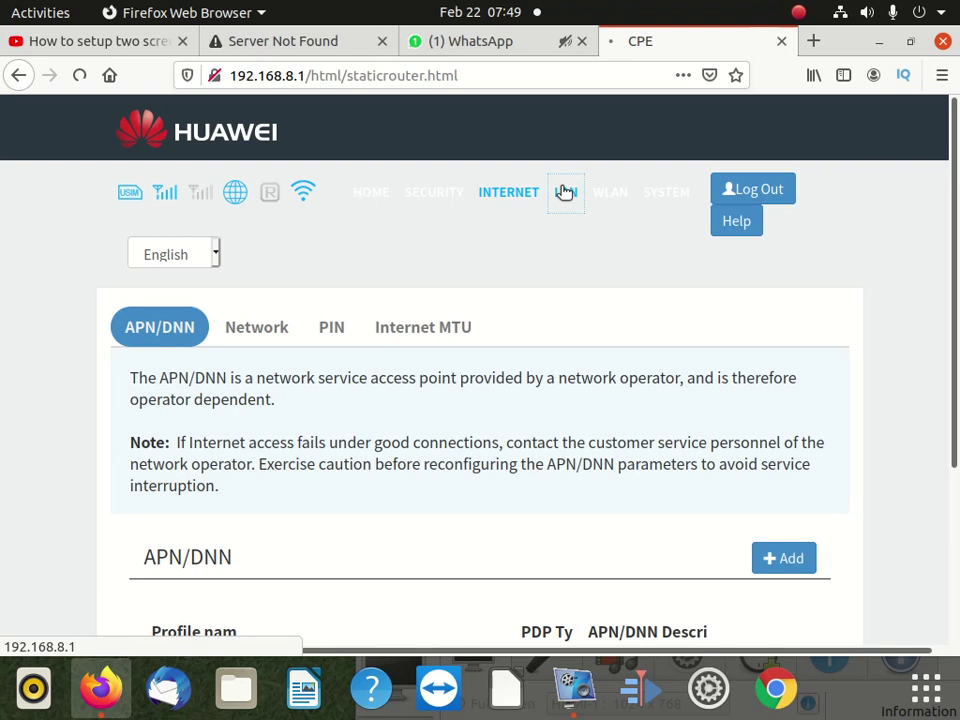
{"action": "scroll", "coordinate": [531, 518], "scroll_direction": "down", "scroll_amount": 2}
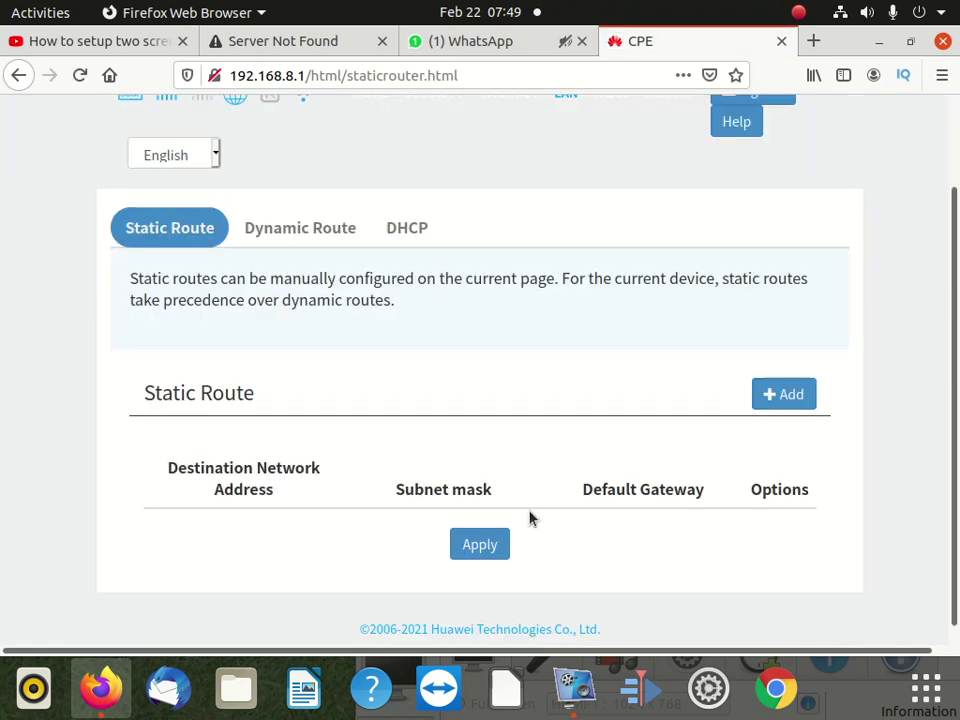
{"action": "scroll", "coordinate": [530, 517], "scroll_direction": "up", "scroll_amount": 2}
{"action": "left_click", "coordinate": [599, 202]}
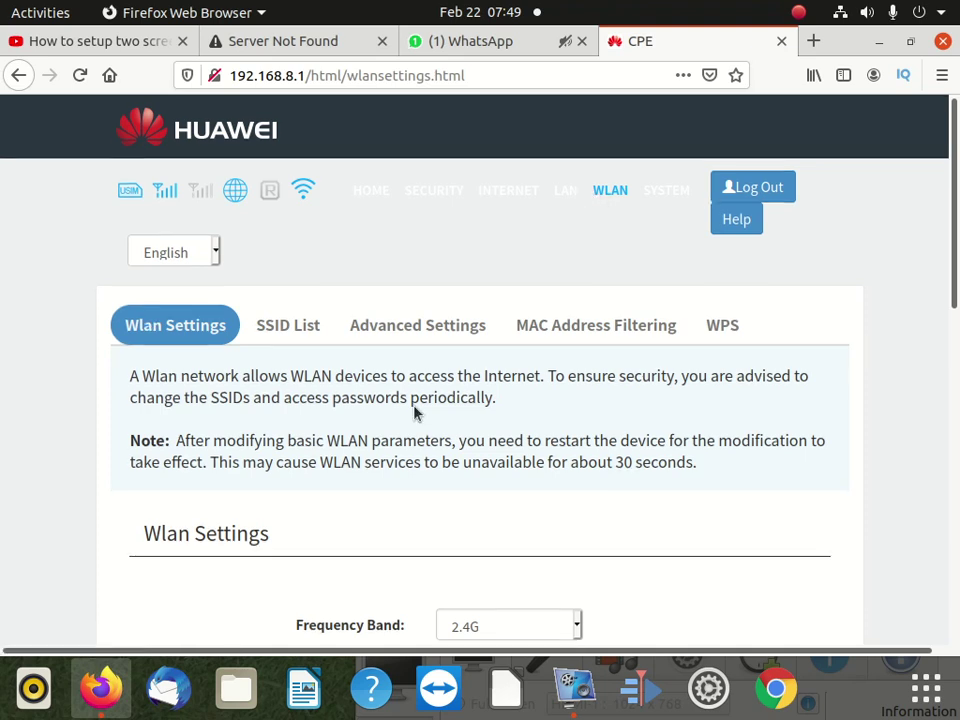
Scroll down to the 2.4G WLAN form showing 802.11 b/g/n, 32 devices and WPA2-PSK
{"action": "scroll", "coordinate": [414, 414], "scroll_direction": "down", "scroll_amount": 5}
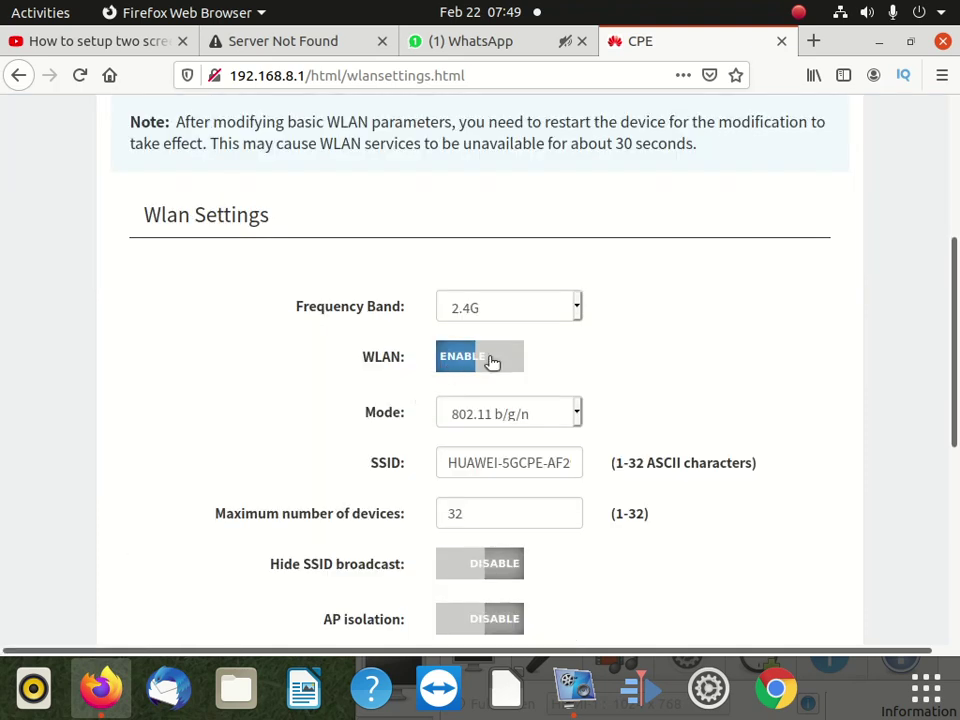
{"action": "scroll", "coordinate": [551, 366], "scroll_direction": "down", "scroll_amount": 2}
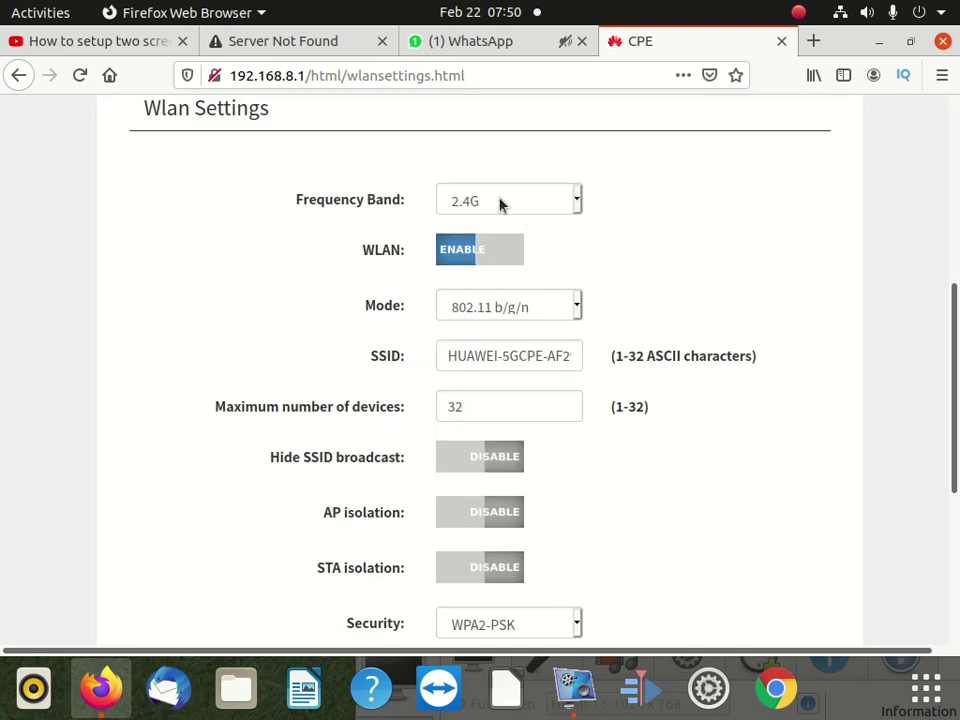
{"action": "left_click", "coordinate": [542, 201]}
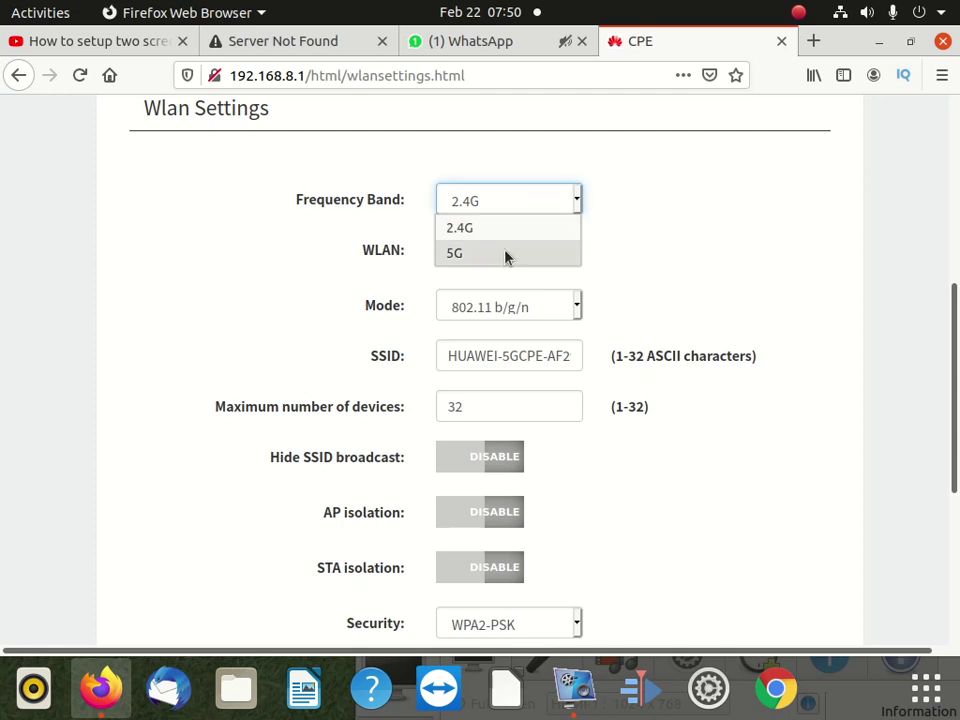
{"action": "left_click", "coordinate": [515, 228]}
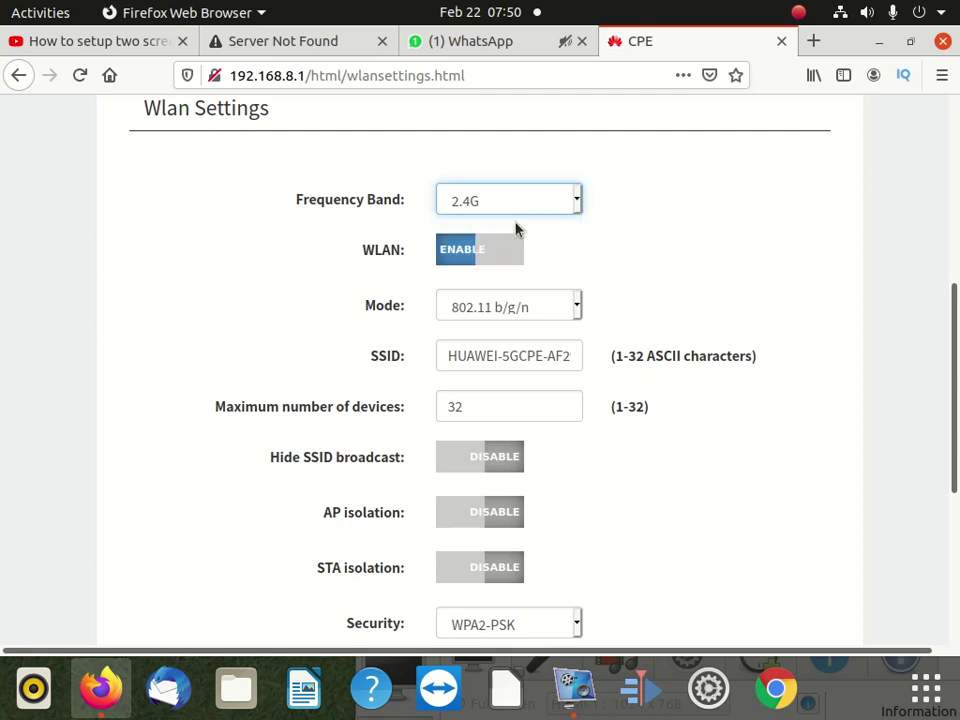
{"action": "left_click", "coordinate": [527, 203]}
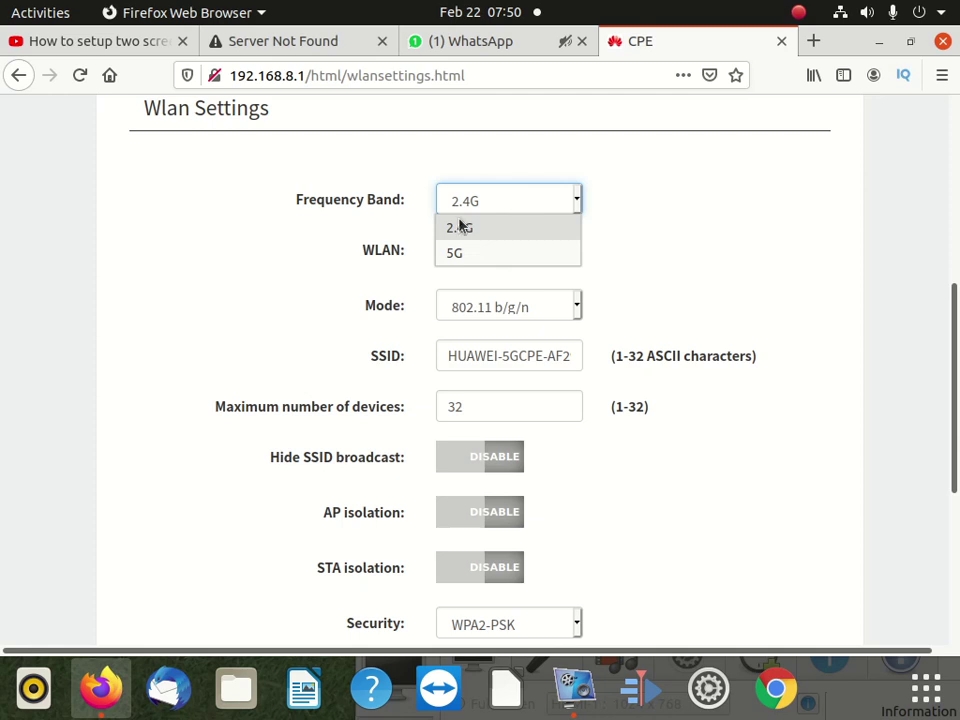
{"action": "left_click", "coordinate": [498, 209]}
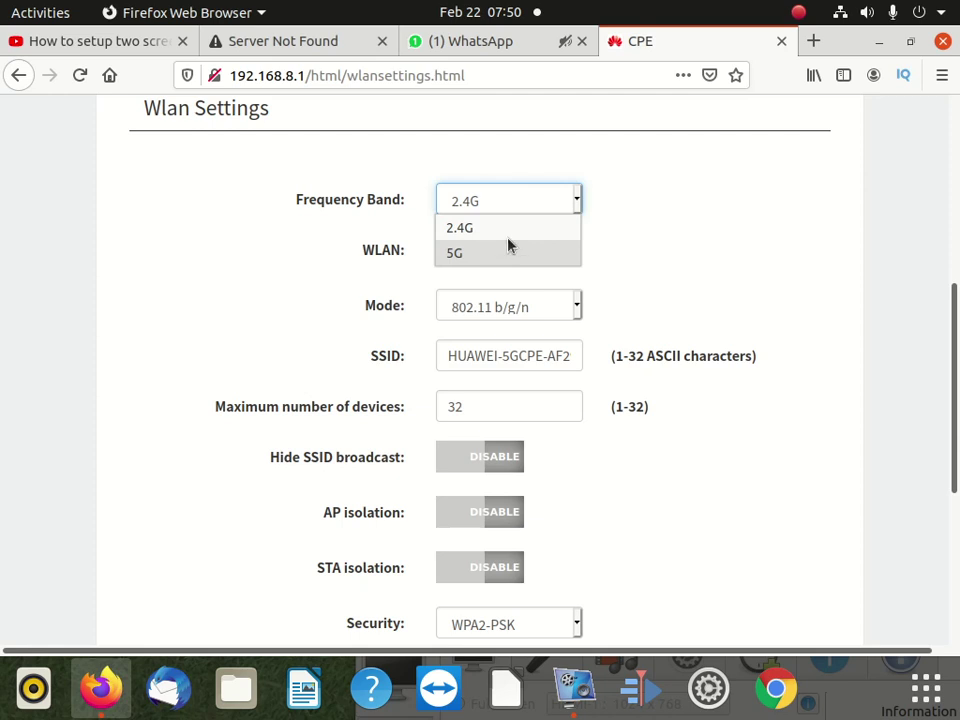
{"action": "left_click", "coordinate": [513, 232]}
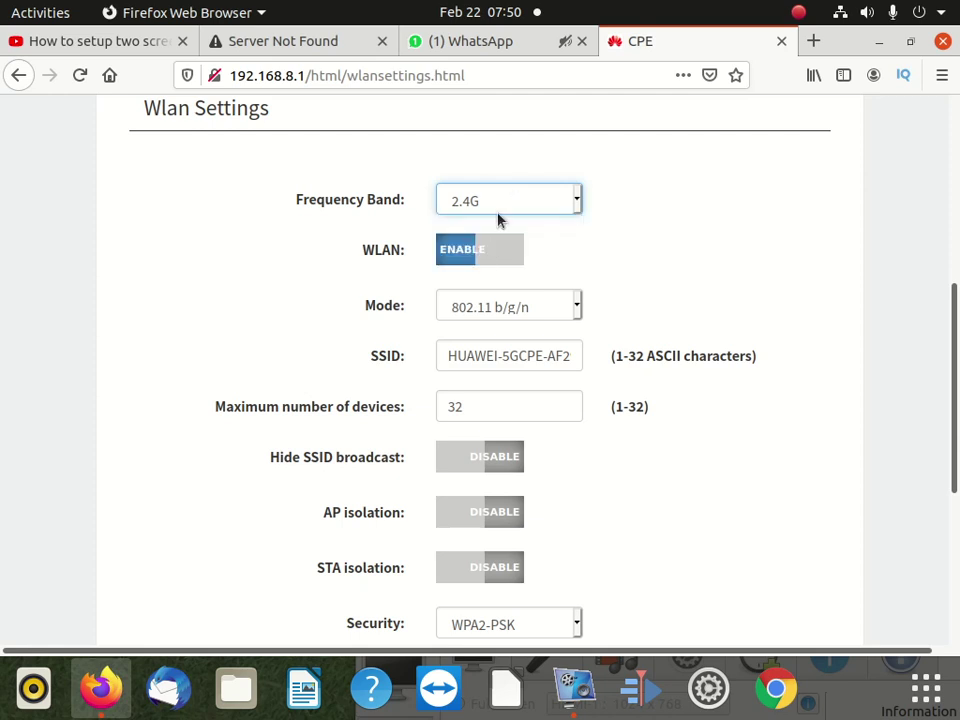
Replace the old SSID with a new network name
{"action": "scroll", "coordinate": [518, 393], "scroll_direction": "down", "scroll_amount": 3}
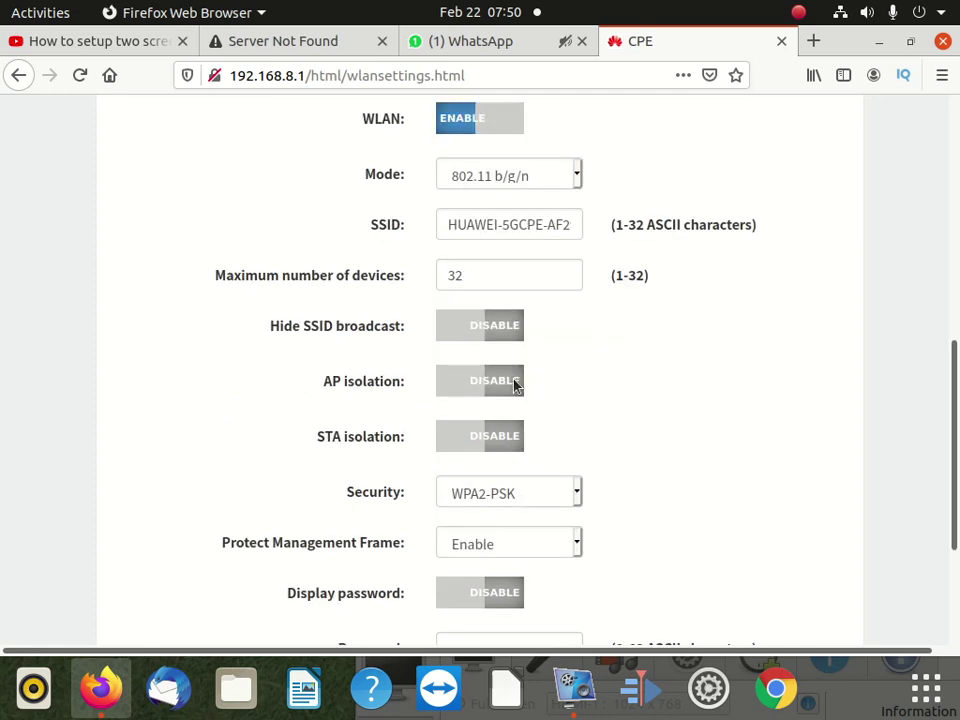
{"action": "scroll", "coordinate": [514, 386], "scroll_direction": "up", "scroll_amount": 2}
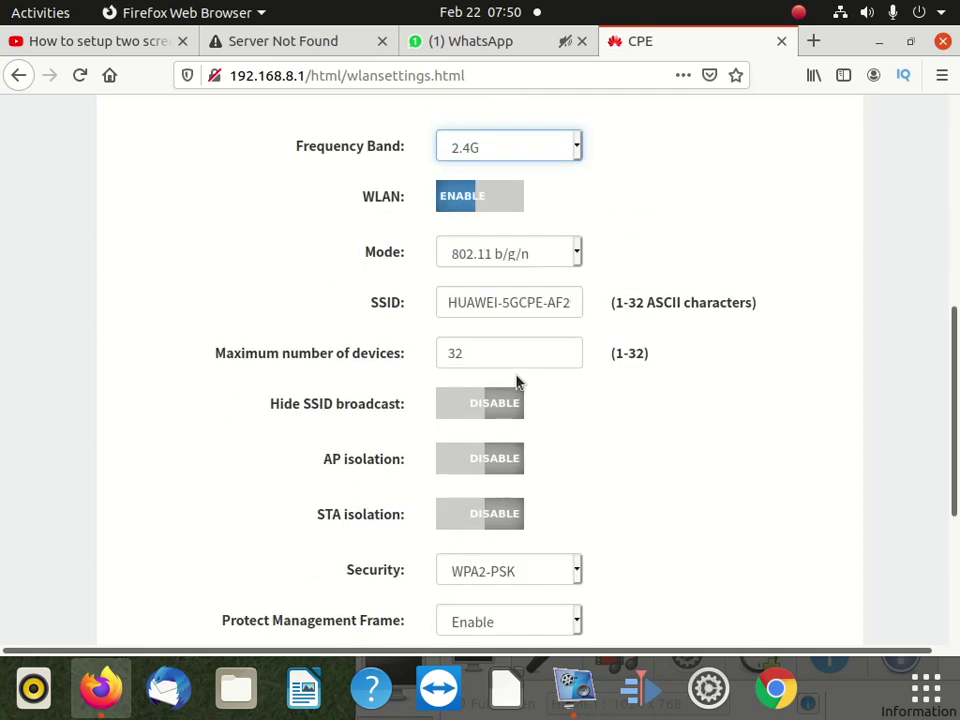
{"action": "triple_click", "coordinate": [536, 307]}
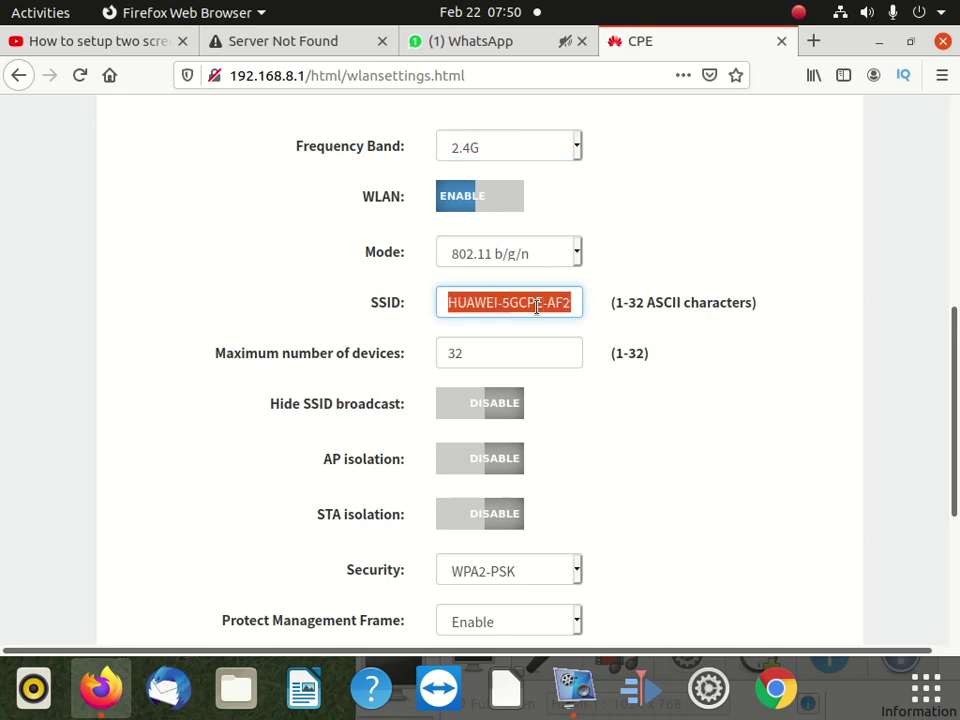
{"action": "key", "text": "BackSpace"}
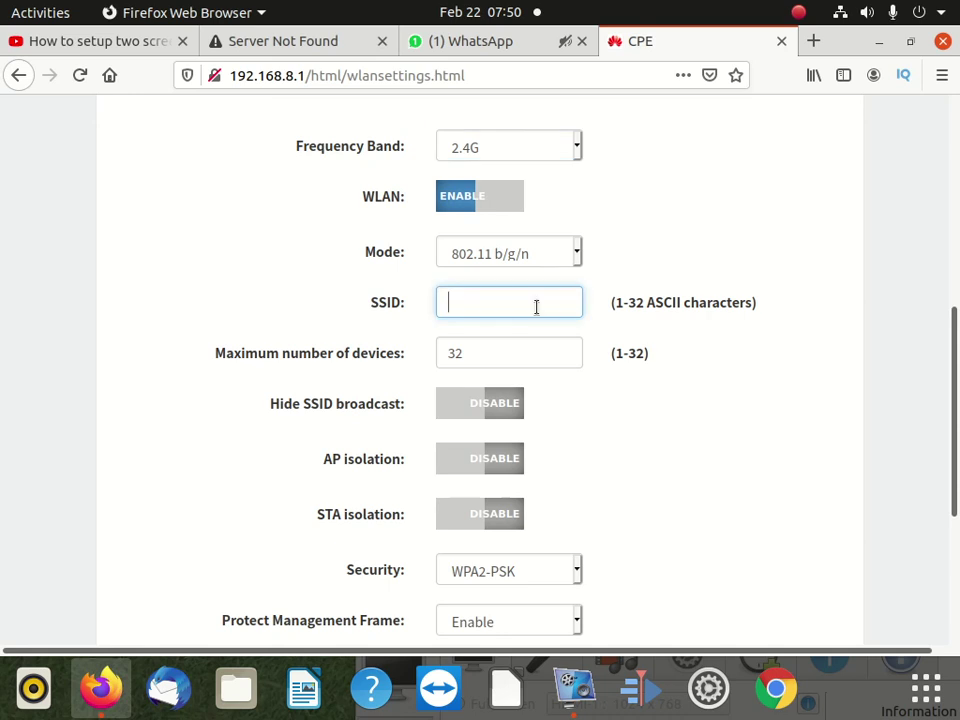
{"action": "type", "text": "Na"}
{"action": "type", "text": "idoo"}
Clear the old Wi-Fi password, dismiss saved-login suggestions, and enter a new password
{"action": "scroll", "coordinate": [525, 325], "scroll_direction": "down", "scroll_amount": 3}
{"action": "scroll", "coordinate": [514, 334], "scroll_direction": "down", "scroll_amount": 3}
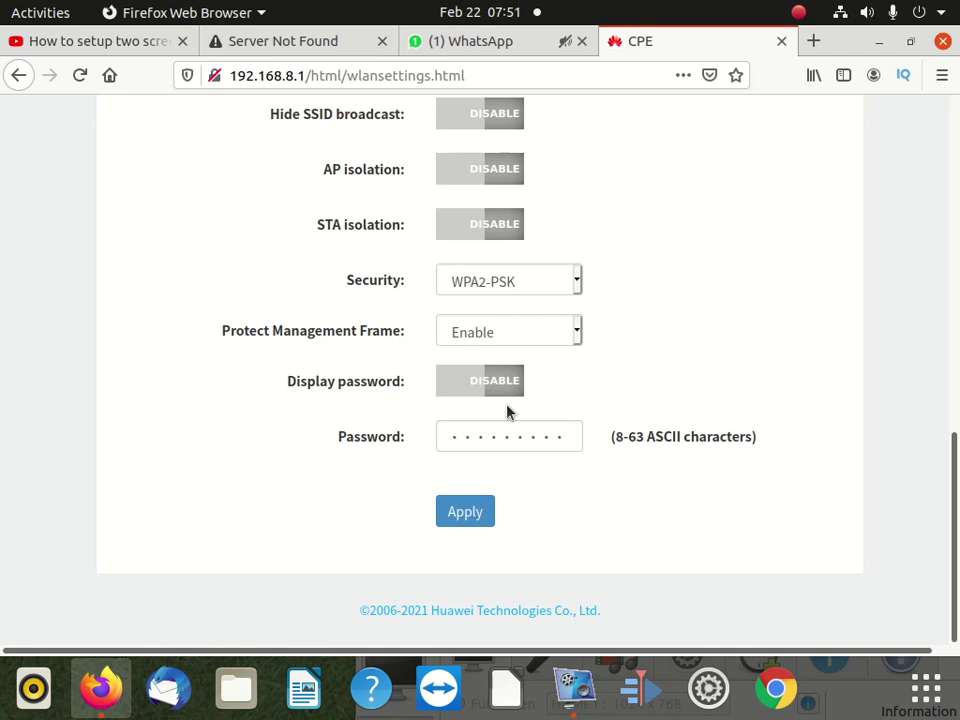
{"action": "left_click", "coordinate": [566, 436]}
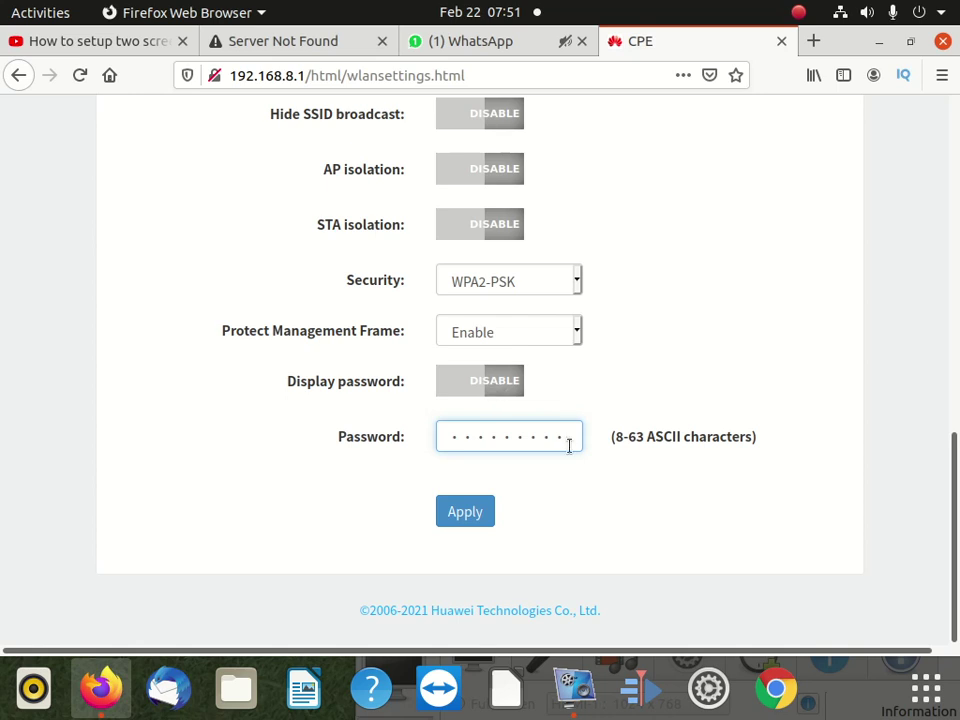
{"action": "key", "text": "BackSpace"}
{"action": "key", "text": "BackSpace"}
{"action": "key", "text": "BackSpace"}
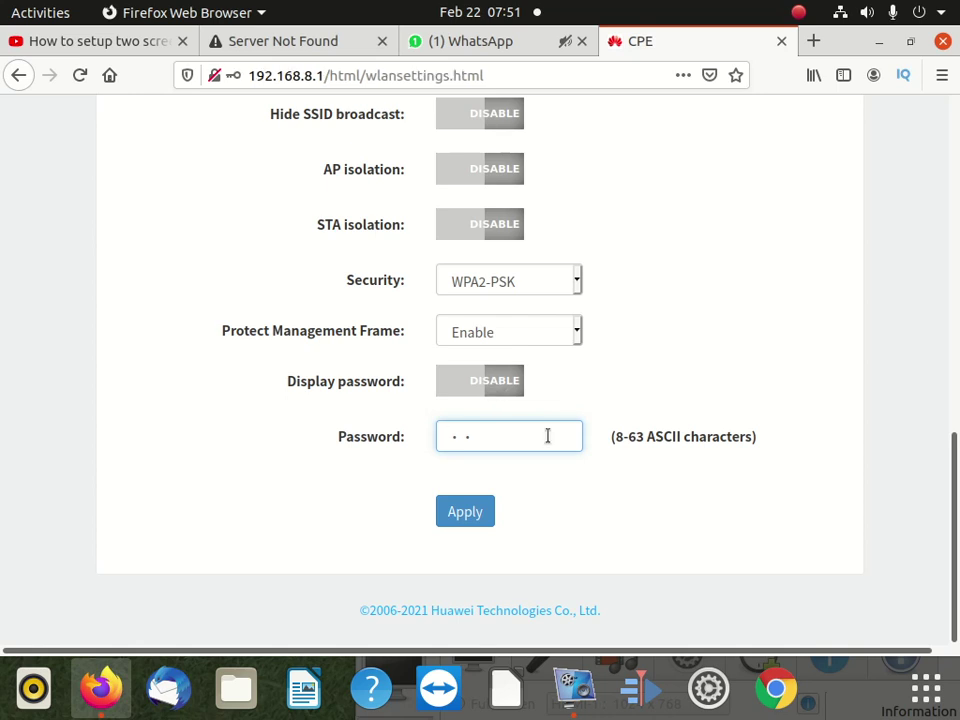
{"action": "key", "text": "BackSpace"}
{"action": "key", "text": "BackSpace"}
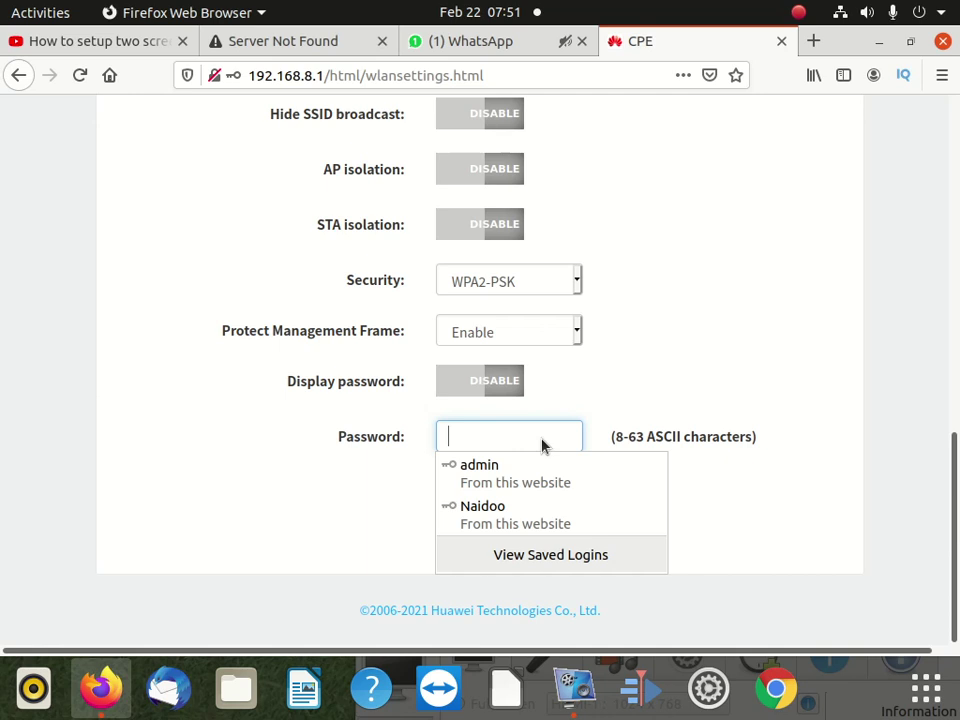
{"action": "key", "text": "Escape"}
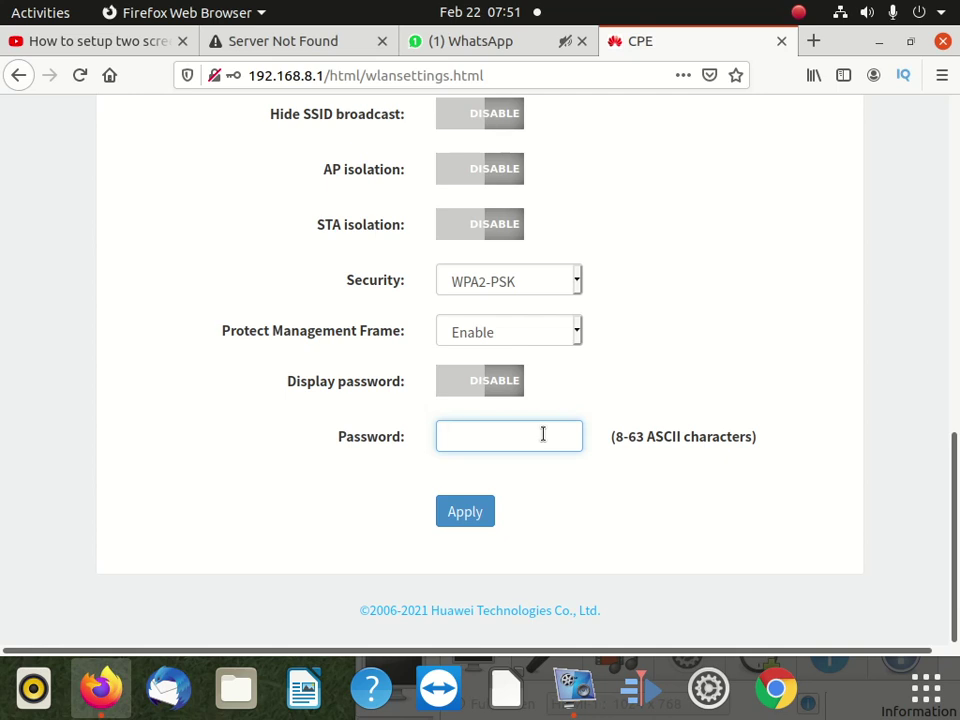
{"action": "type", "text": "a"}
{"action": "type", "text": "a"}
{"action": "type", "text": "aaa"}
{"action": "type", "text": "a"}
{"action": "type", "text": "a"}
Apply the WLAN settings, accepting the SSID warning and the Config Success message
{"action": "left_click", "coordinate": [474, 515]}
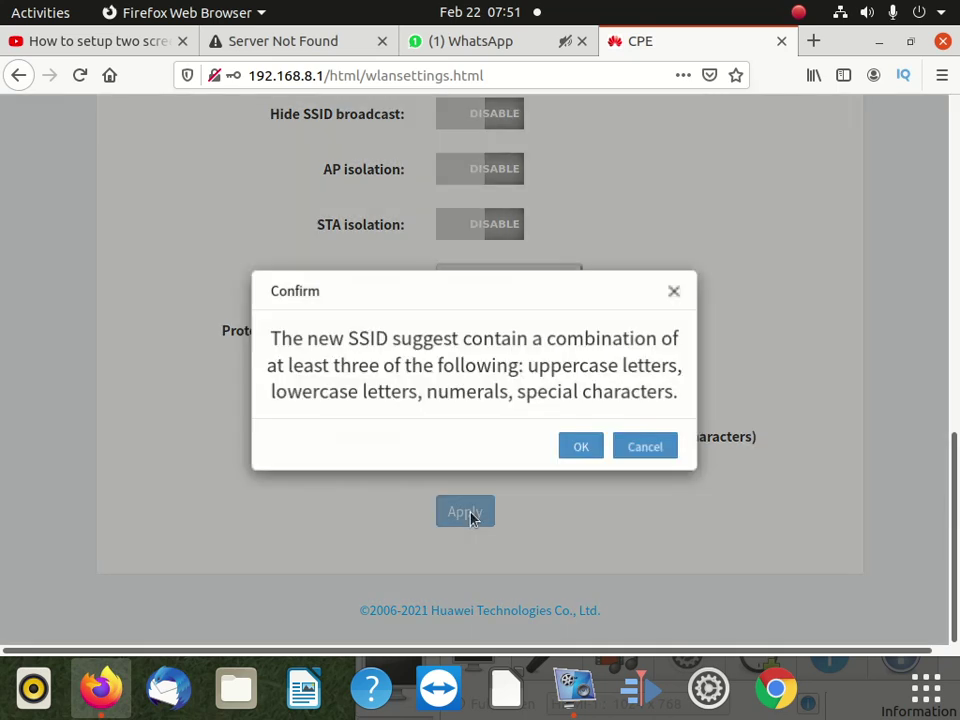
{"action": "left_click", "coordinate": [569, 451]}
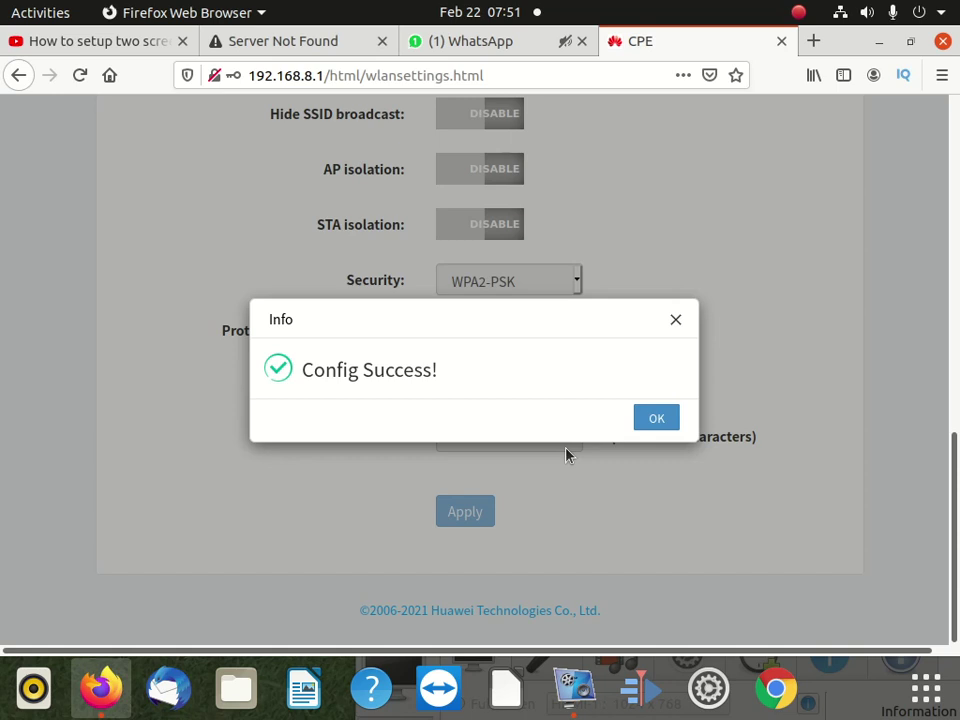
{"action": "left_click", "coordinate": [656, 419]}
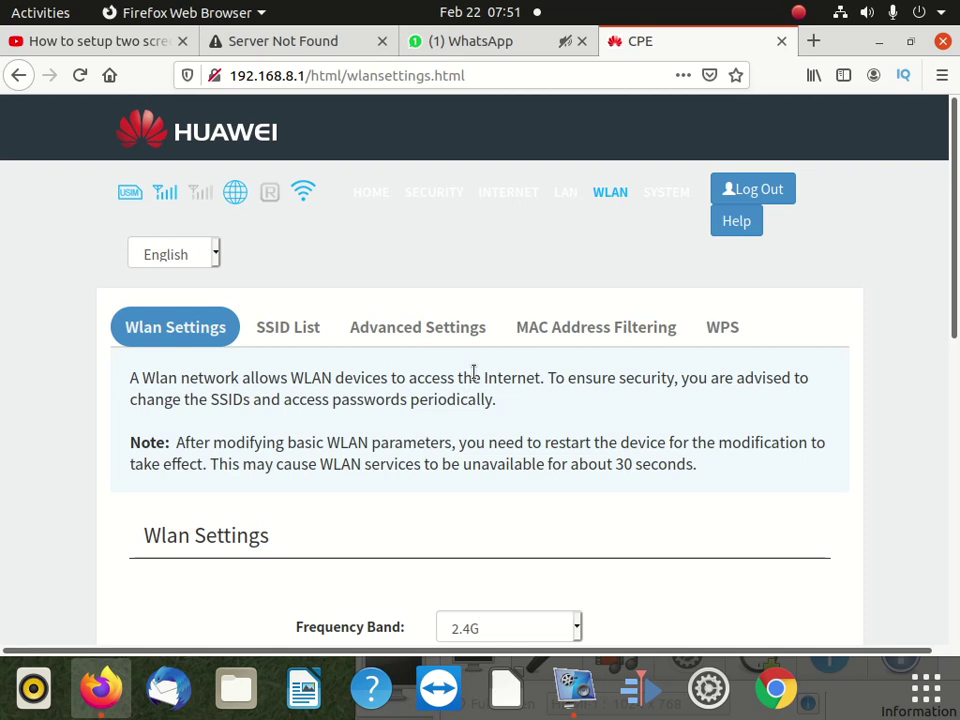
Open the SYSTEM maintenance page without saving the login, and review its restart and frequency-lock options
{"action": "left_click", "coordinate": [660, 196]}
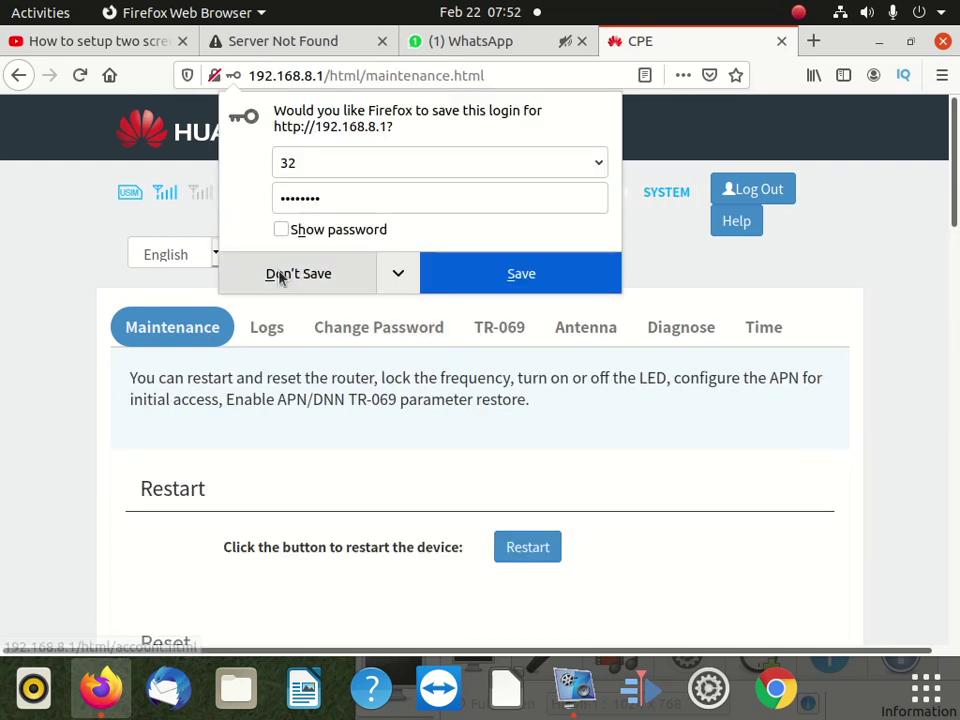
{"action": "left_click", "coordinate": [245, 282]}
{"action": "scroll", "coordinate": [450, 326], "scroll_direction": "down", "scroll_amount": 5}
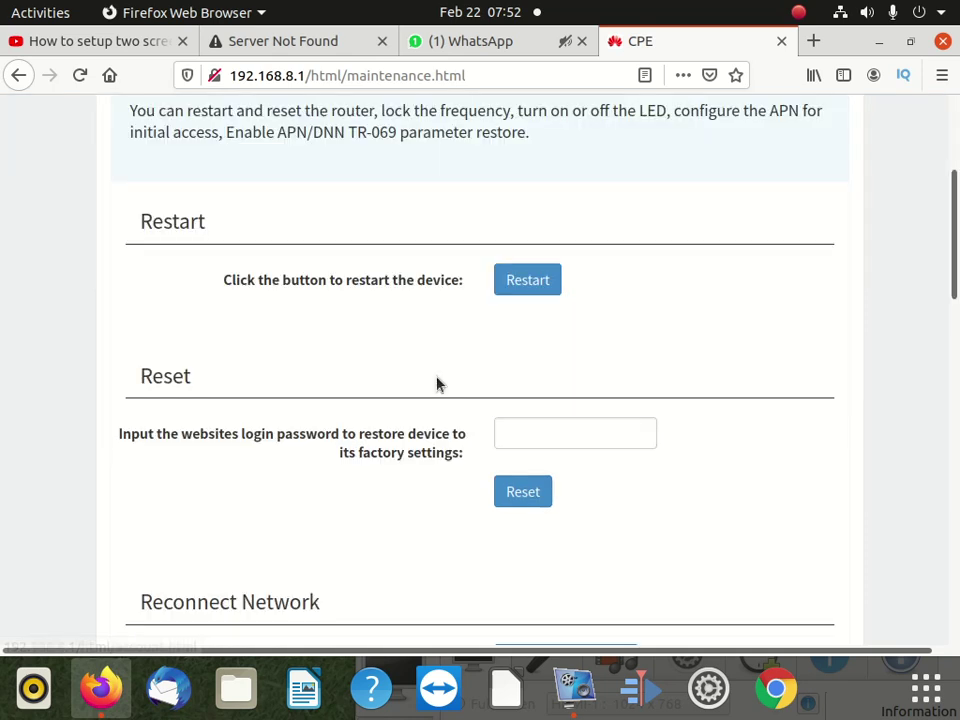
{"action": "scroll", "coordinate": [439, 384], "scroll_direction": "down", "scroll_amount": 5}
{"action": "scroll", "coordinate": [433, 390], "scroll_direction": "down", "scroll_amount": 5}
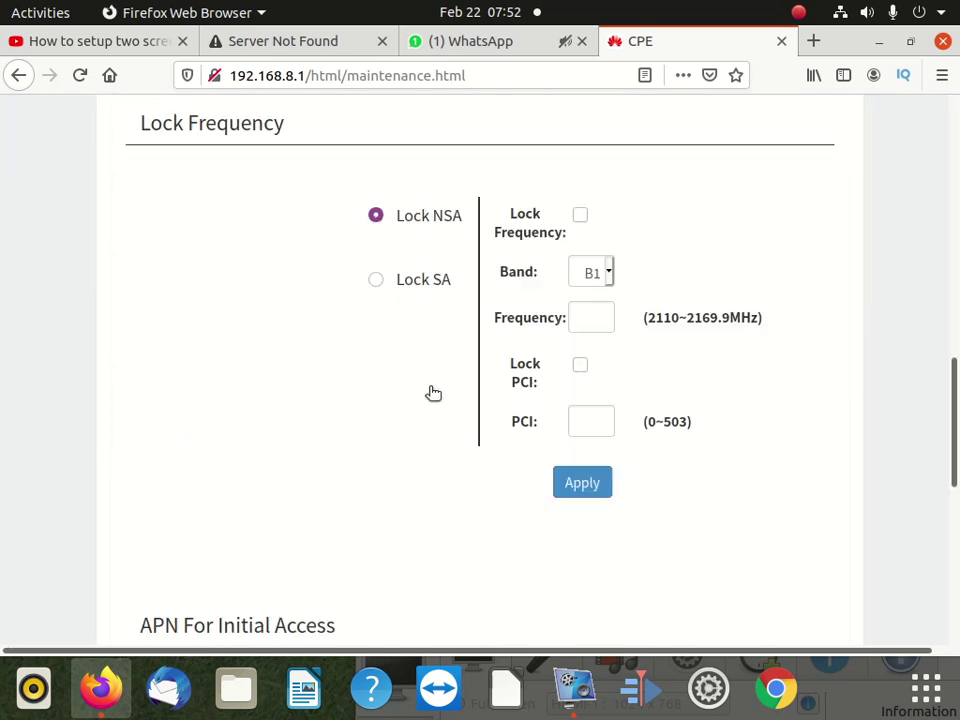
{"action": "scroll", "coordinate": [433, 393], "scroll_direction": "up", "scroll_amount": 7}
{"action": "scroll", "coordinate": [431, 392], "scroll_direction": "up", "scroll_amount": 8}
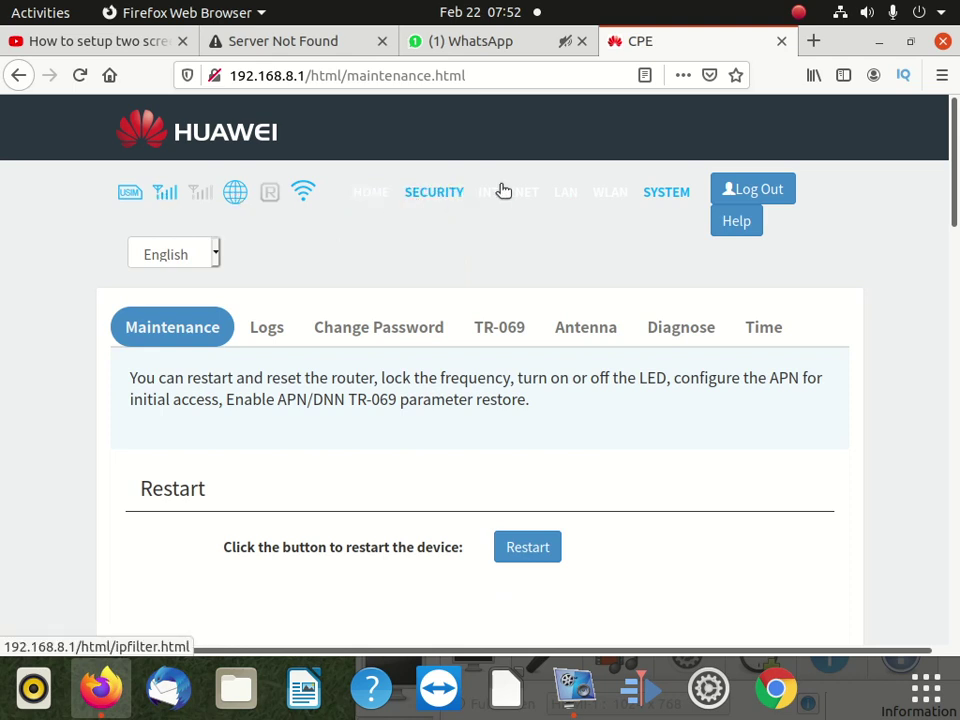
Pass through LAN and SECURITY to the HOME overview showing the N5368X device details
{"action": "left_click", "coordinate": [565, 194]}
{"action": "left_click", "coordinate": [412, 188]}
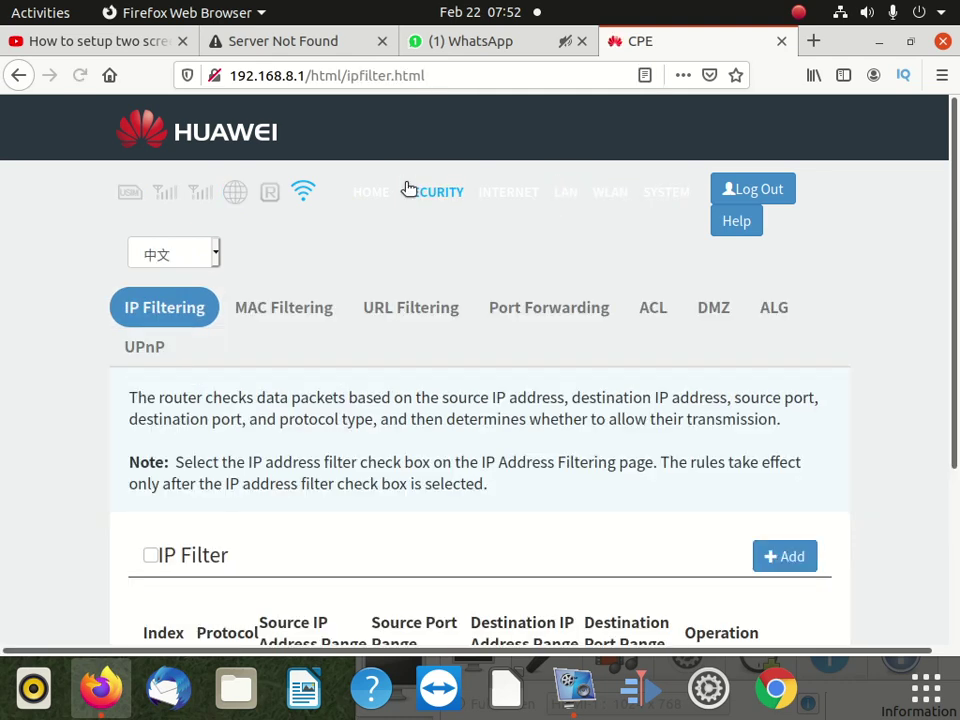
{"action": "left_click", "coordinate": [350, 194]}
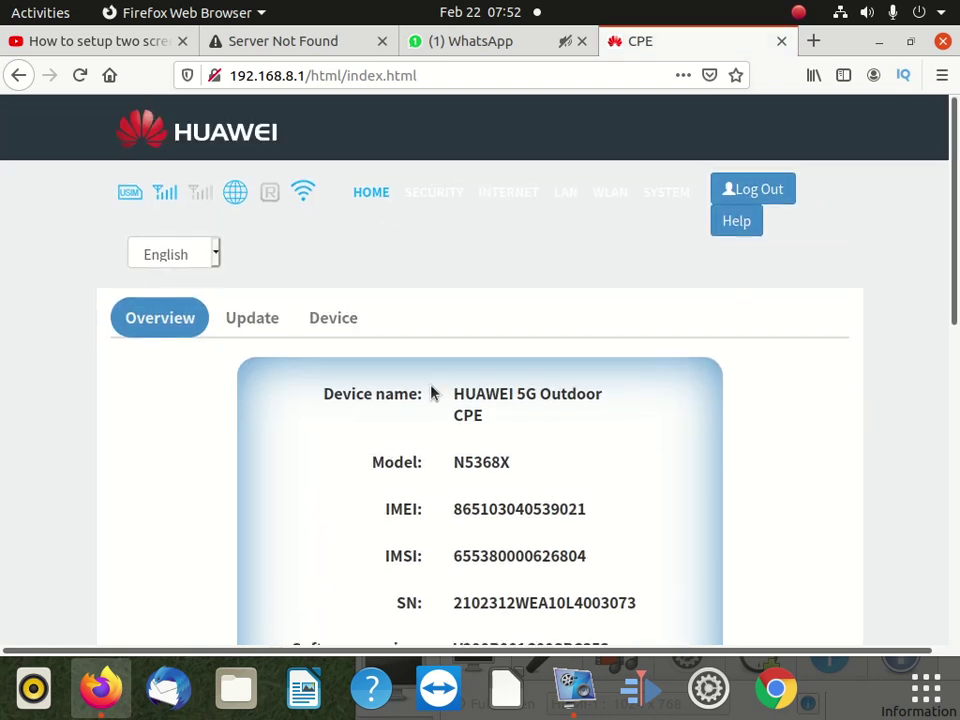
{"action": "left_click", "coordinate": [187, 140]}
Restore the browser to a smaller window and rearrange it with the recorder window
{"action": "double_click", "coordinate": [842, 47]}
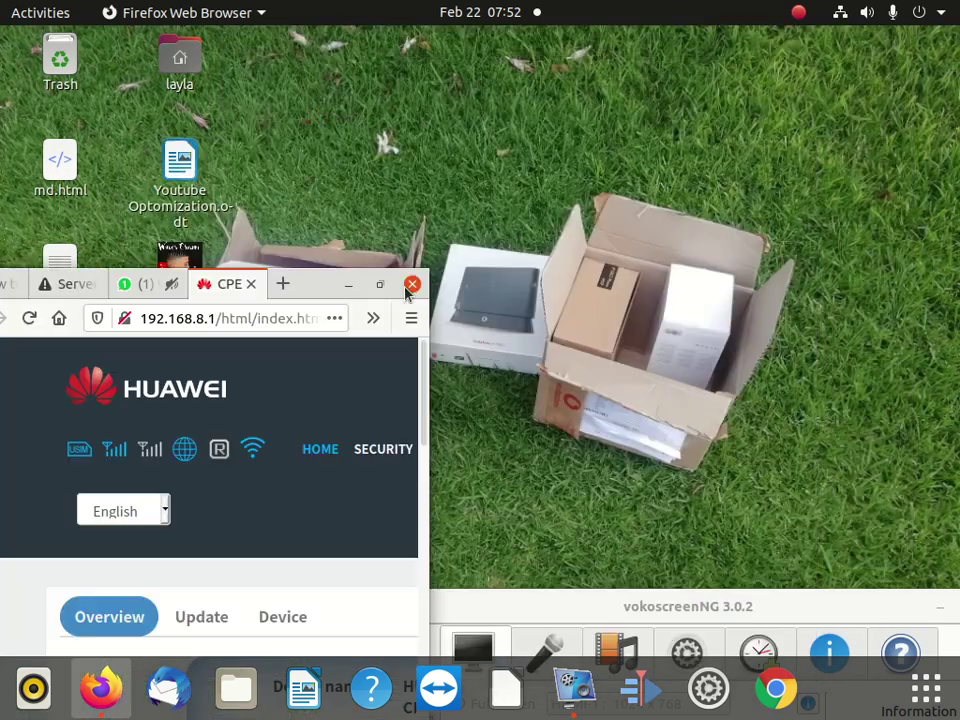
{"action": "mouse_move", "coordinate": [784, 606]}
{"action": "left_mouse_down"}
{"action": "mouse_move", "coordinate": [705, 457]}
{"action": "mouse_move", "coordinate": [720, 538]}
{"action": "left_mouse_up"}
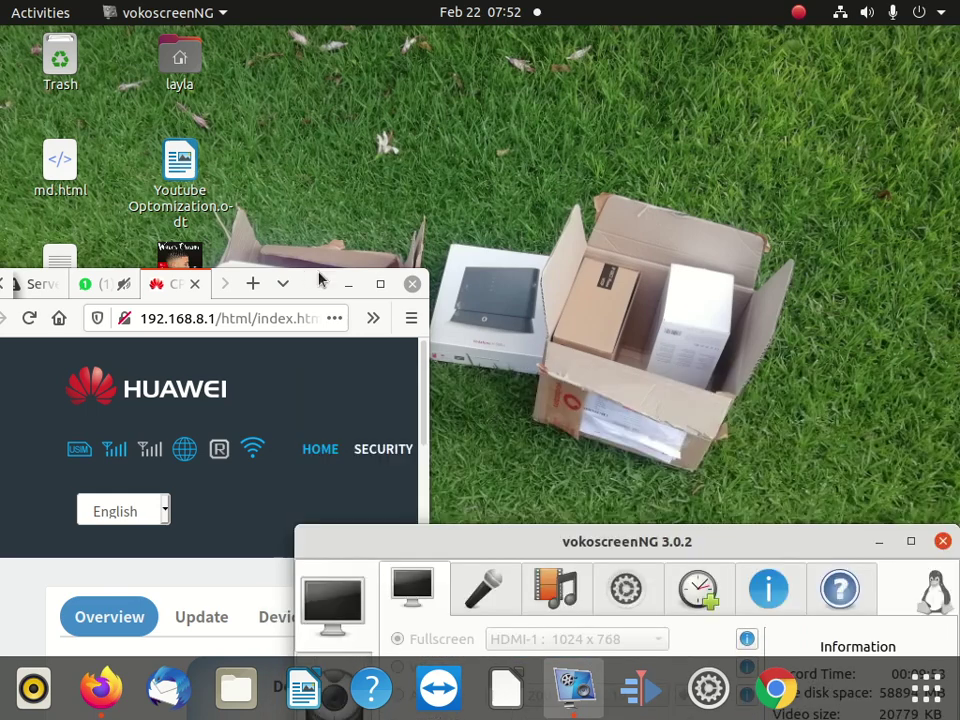
{"action": "mouse_move", "coordinate": [319, 276]}
{"action": "left_mouse_down"}
{"action": "mouse_move", "coordinate": [555, 187]}
{"action": "mouse_move", "coordinate": [570, 5]}
{"action": "left_mouse_up"}
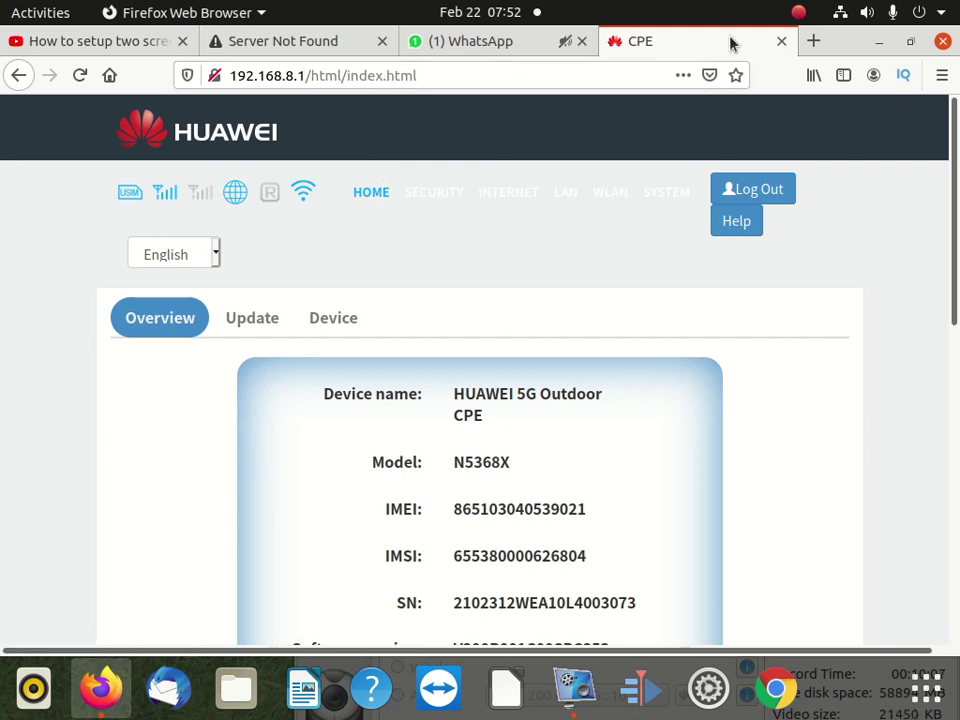
In a new tab, load Google and search for 'n5368x huawei'
{"action": "left_click", "coordinate": [813, 41]}
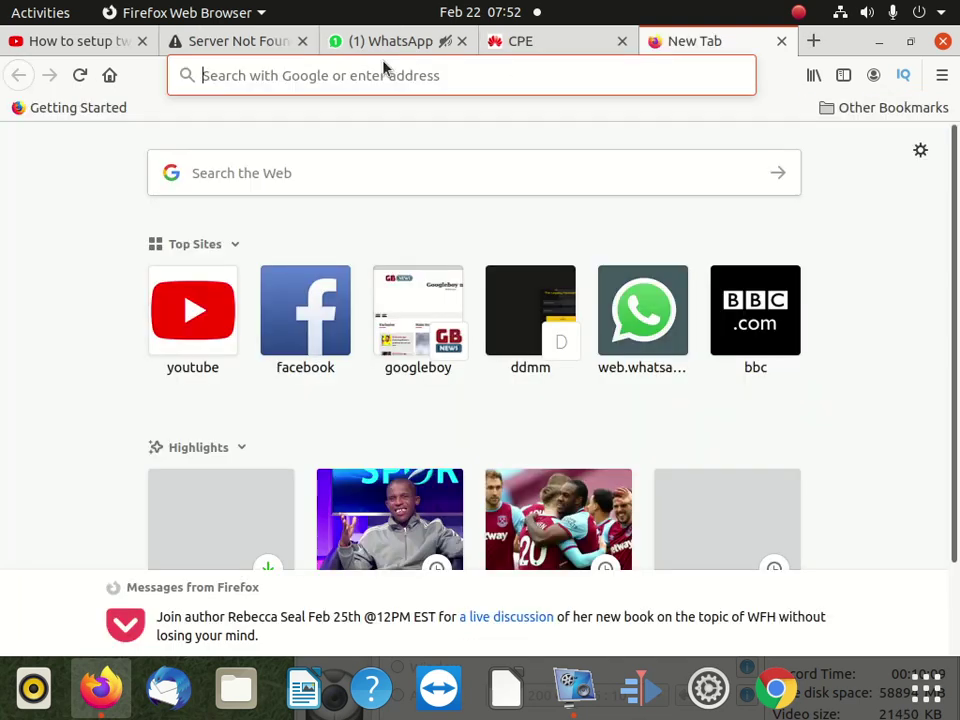
{"action": "type", "text": "goog"}
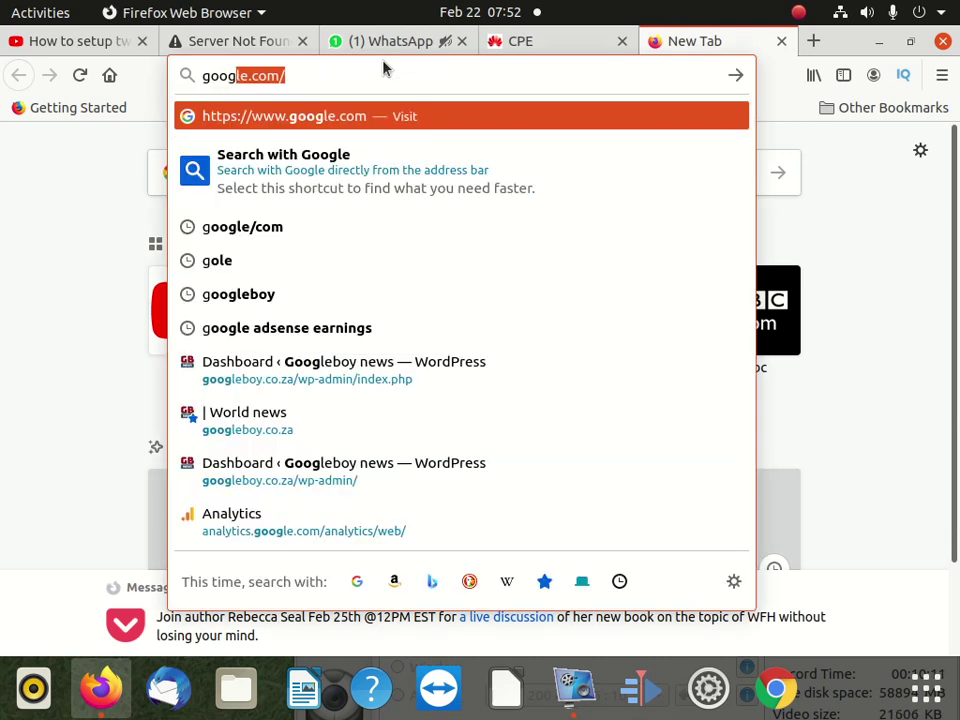
{"action": "type", "text": "le"}
{"action": "key", "text": "Return"}
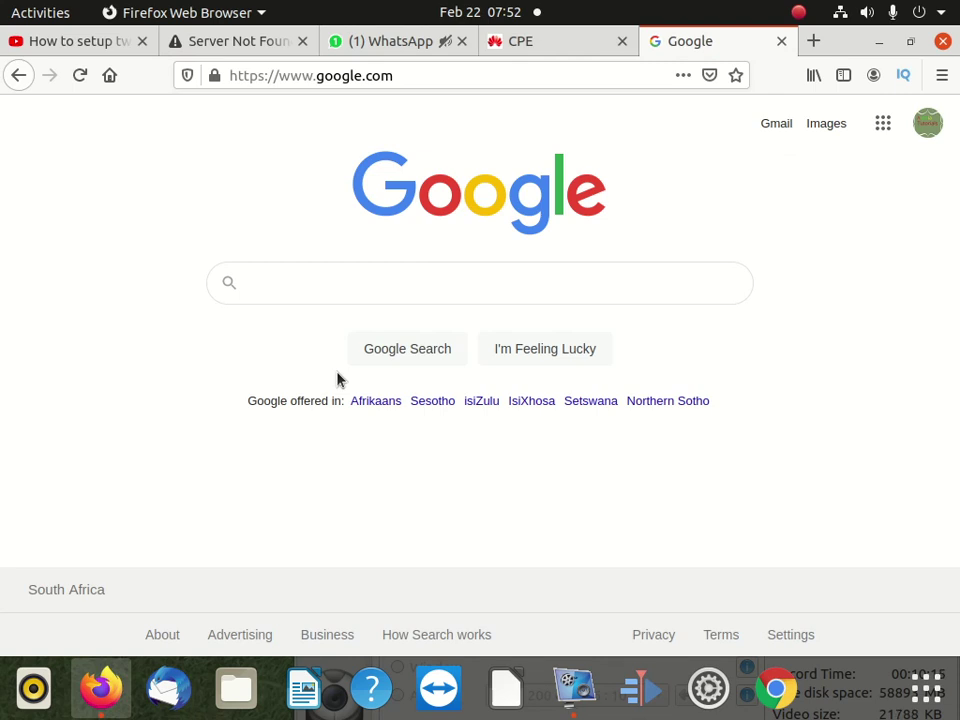
{"action": "type", "text": "n"}
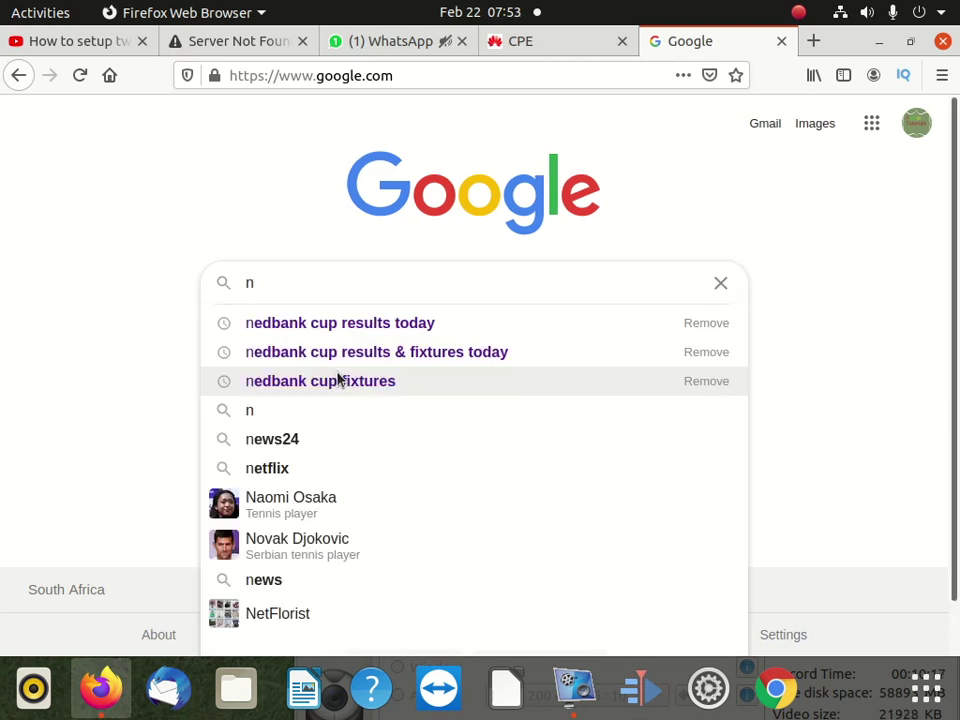
{"action": "type", "text": "5"}
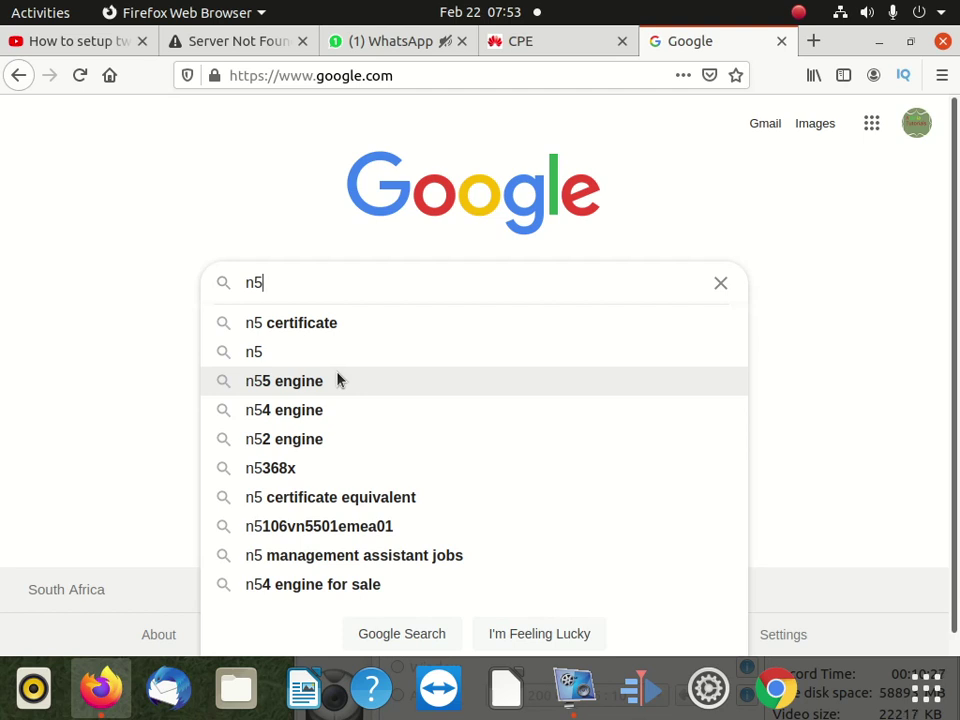
{"action": "type", "text": "36"}
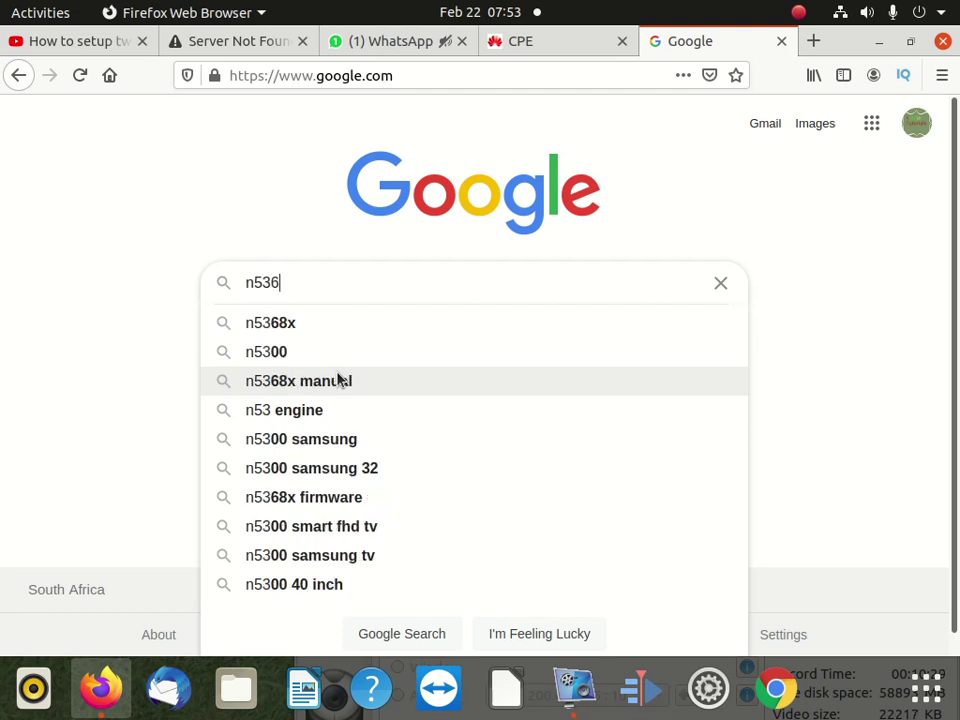
{"action": "type", "text": "8x"}
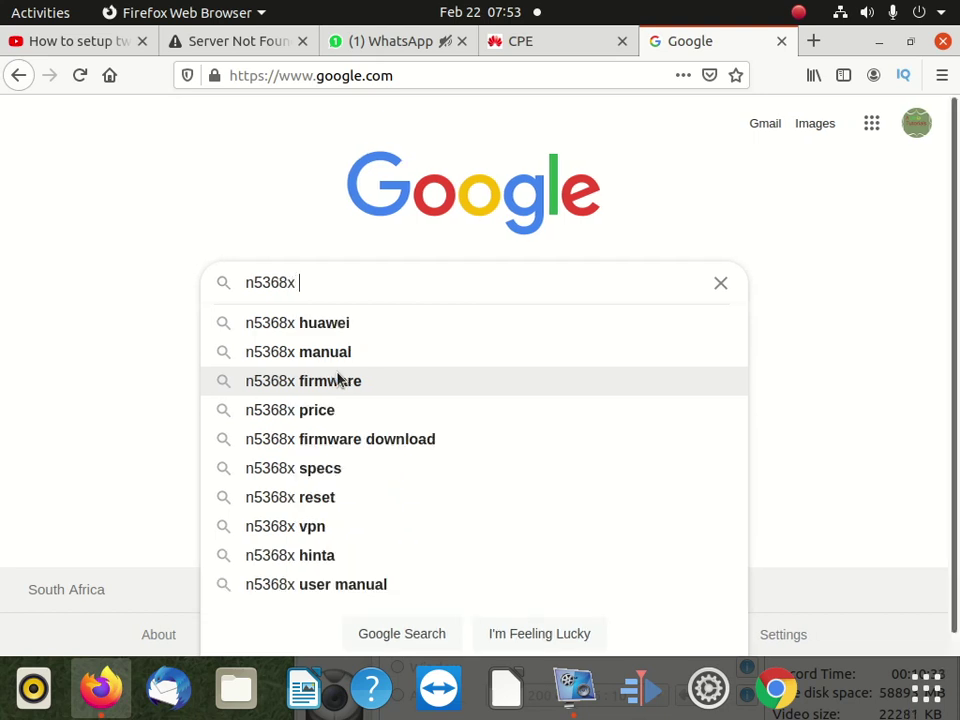
{"action": "left_click", "coordinate": [368, 334]}
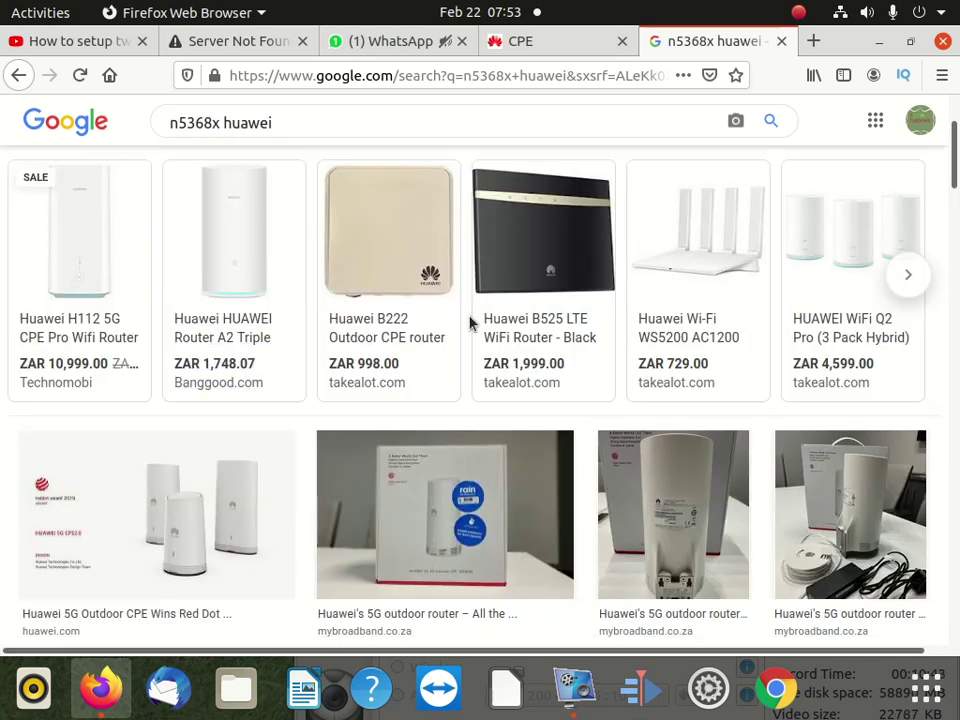
{"action": "scroll", "coordinate": [469, 321], "scroll_direction": "down", "scroll_amount": 3}
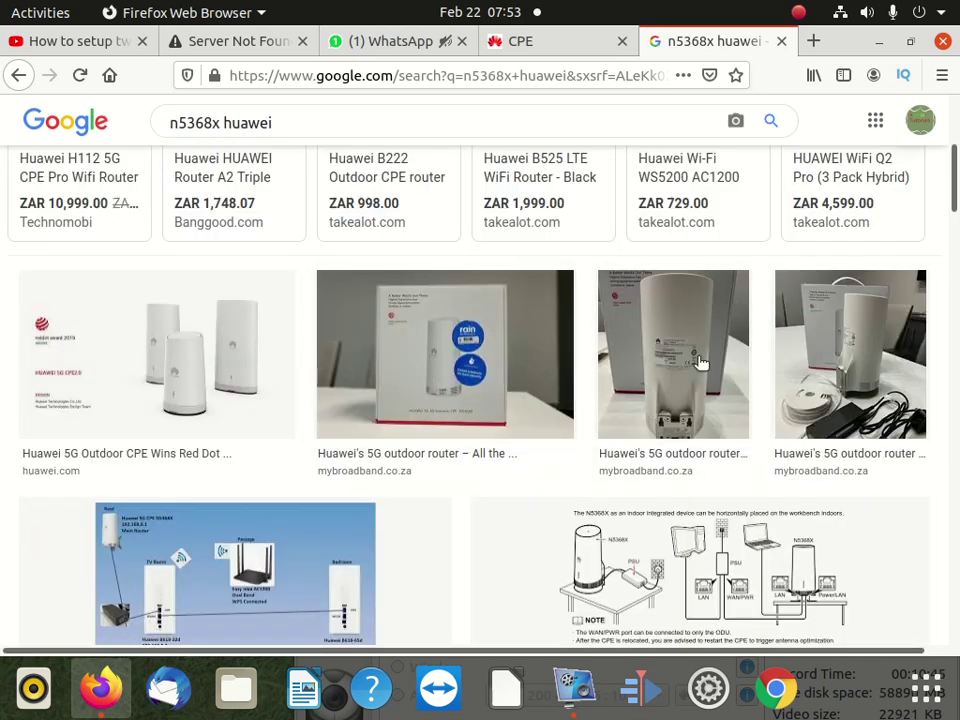
Open and skim the 'Huawei 5G Outdoor CPE Wins Red Dot' article, then unmaximize Firefox
{"action": "left_click", "coordinate": [228, 375]}
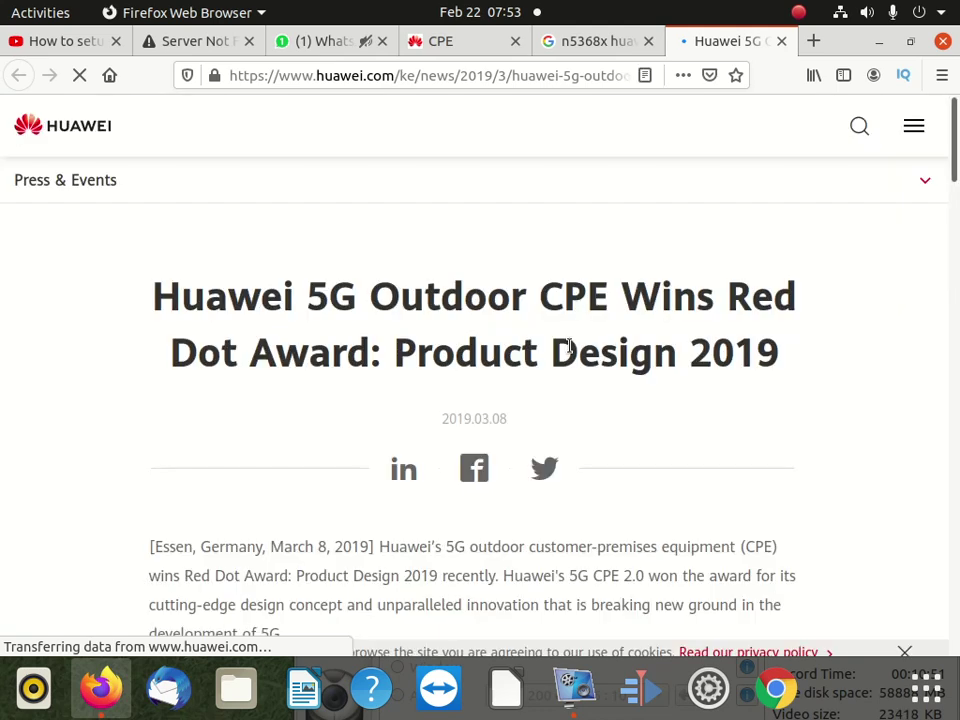
{"action": "scroll", "coordinate": [484, 443], "scroll_direction": "down", "scroll_amount": 4}
{"action": "scroll", "coordinate": [484, 440], "scroll_direction": "down", "scroll_amount": 3}
{"action": "scroll", "coordinate": [500, 430], "scroll_direction": "up", "scroll_amount": 1}
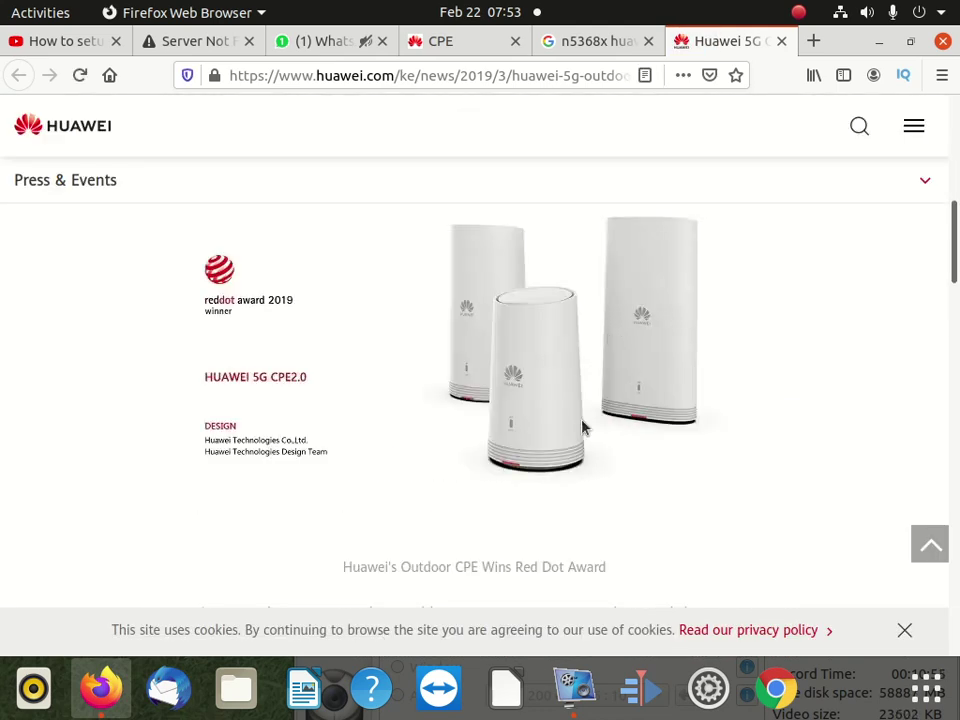
{"action": "scroll", "coordinate": [581, 428], "scroll_direction": "up", "scroll_amount": 5}
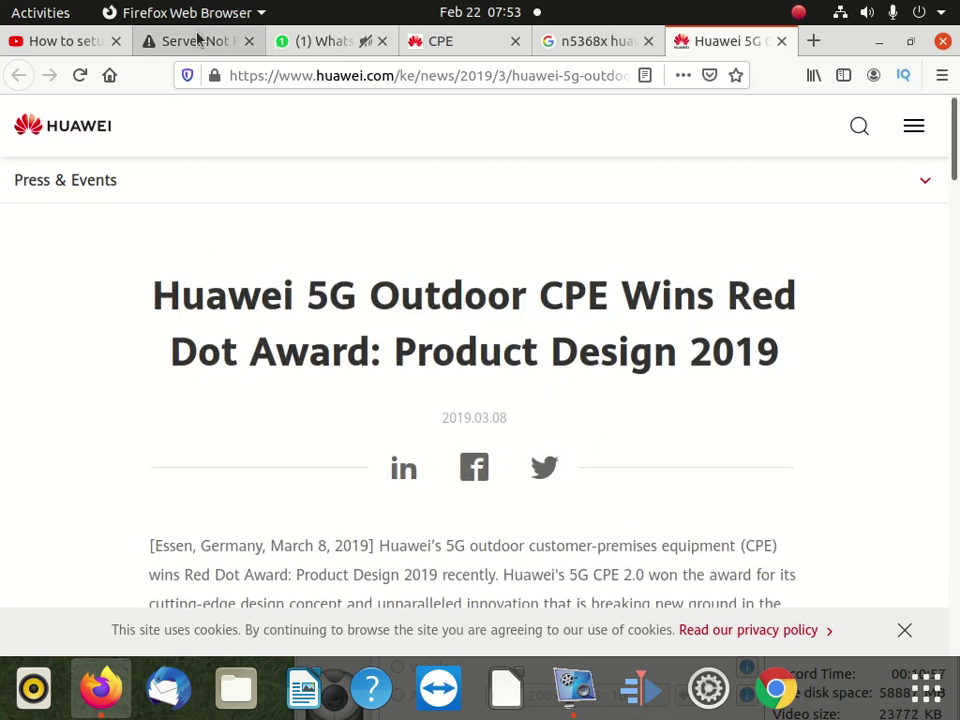
{"action": "mouse_move", "coordinate": [829, 39]}
{"action": "left_mouse_down"}
{"action": "mouse_move", "coordinate": [700, 431]}
{"action": "mouse_move", "coordinate": [445, 265]}
{"action": "left_mouse_up"}
Drag the vokoscreenNG window to the centre of the screen
{"action": "mouse_move", "coordinate": [634, 541]}
{"action": "left_mouse_down"}
{"action": "mouse_move", "coordinate": [622, 301]}
{"action": "mouse_move", "coordinate": [593, 163]}
{"action": "left_mouse_up"}
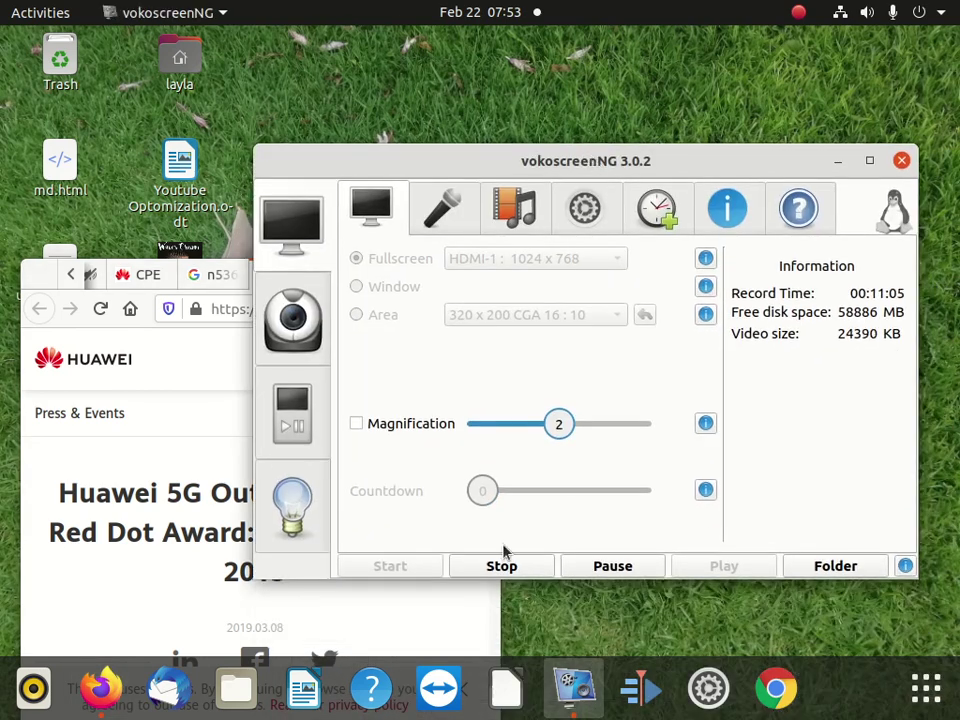